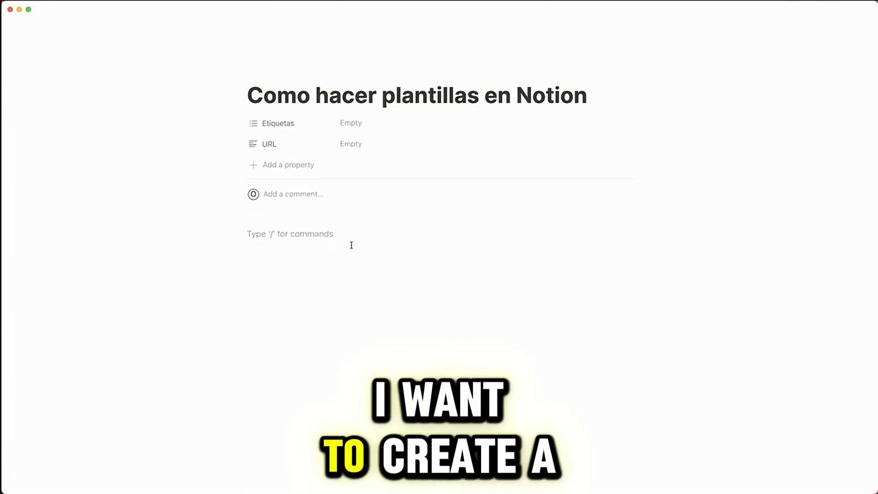
Step: Start a to-do list in the page body with the items "Pensar el título" and "Crear minatura"
{"action": "type", "text": "/"}
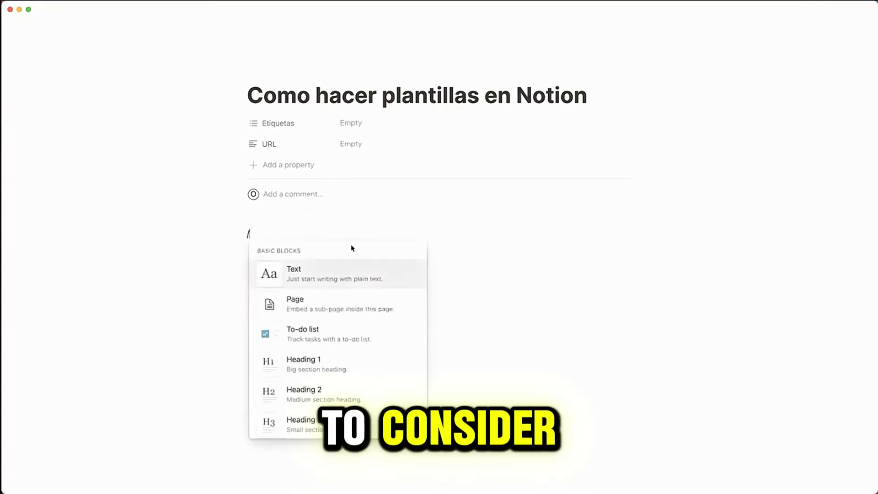
{"action": "type", "text": "to"}
{"action": "key", "text": "Return"}
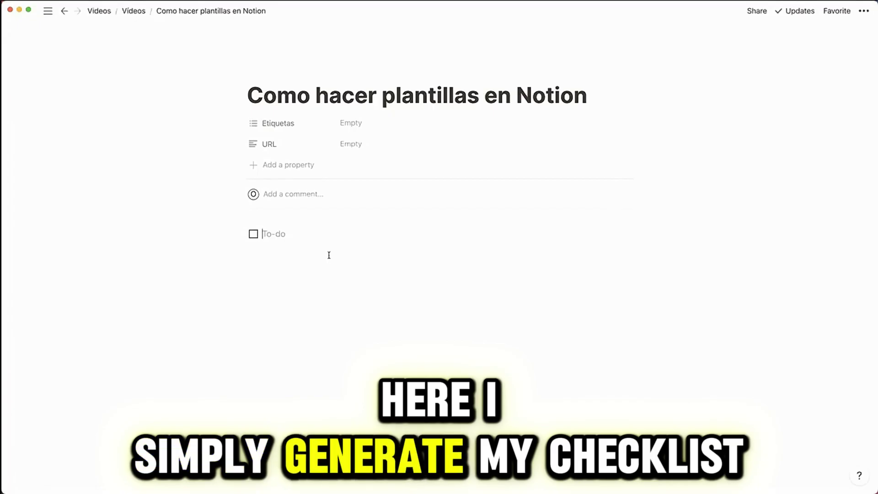
{"action": "type", "text": "Pensar"}
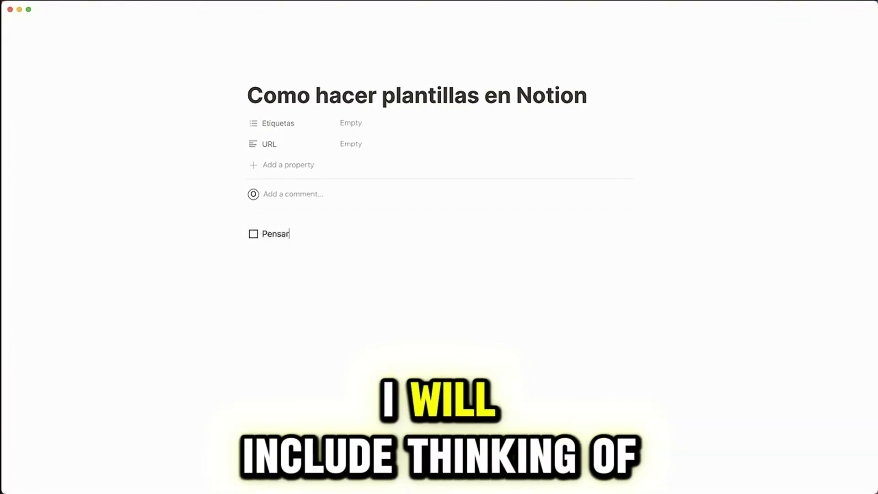
{"action": "type", "text": " el título"}
{"action": "key", "text": "Return"}
{"action": "type", "text": "C"}
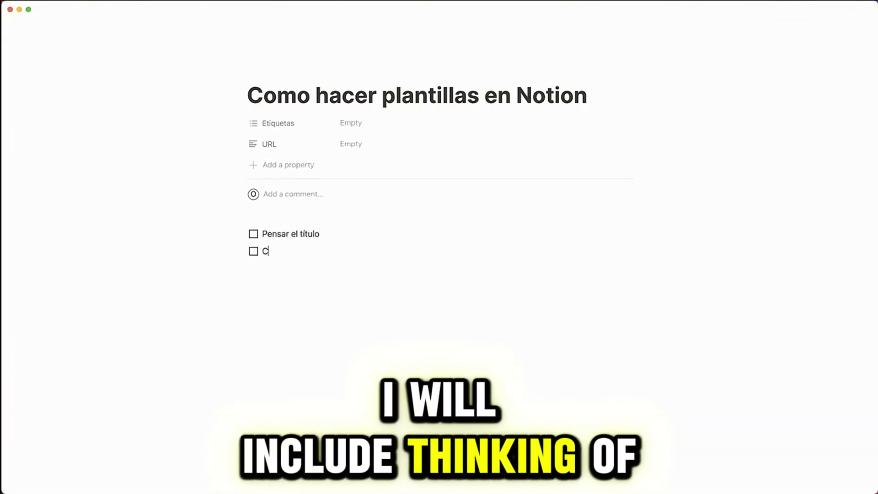
{"action": "type", "text": "rear minatura"}
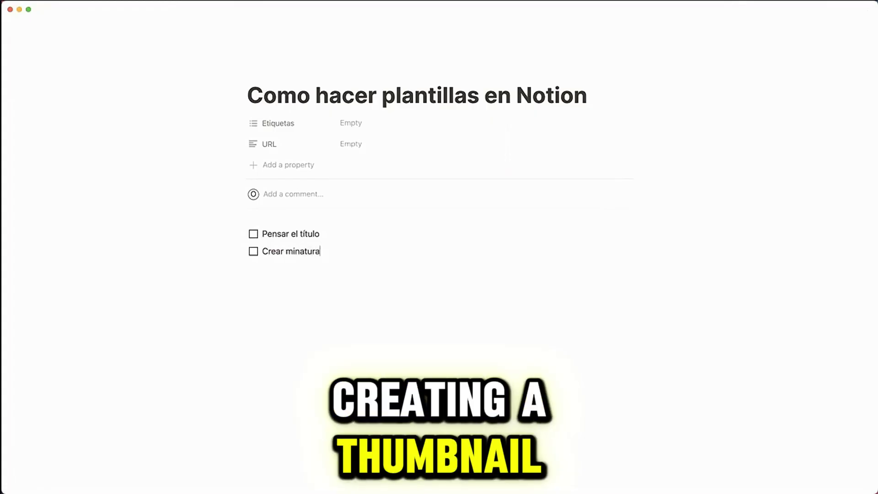
Step: Extend the to-do list with the items "Generar descripción" and "Revisar competencia", leaving no empty item at the end
{"action": "key", "text": "Return"}
{"action": "type", "text": "G"}
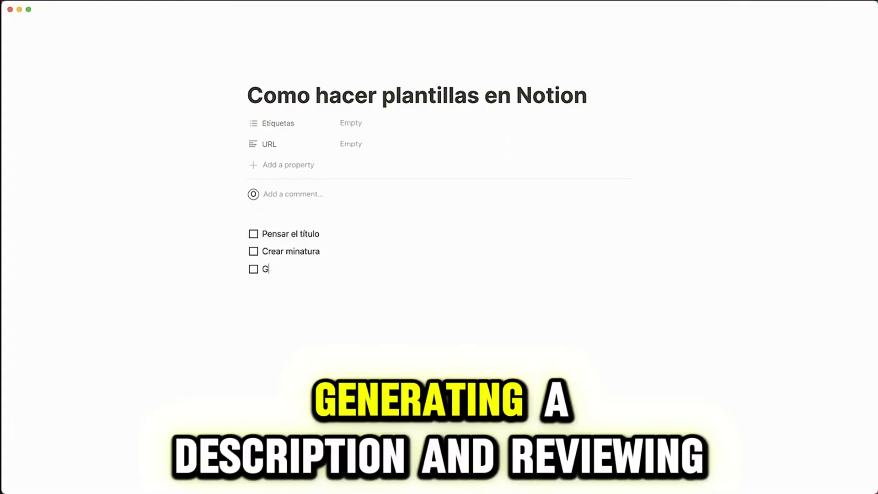
{"action": "type", "text": "enera"}
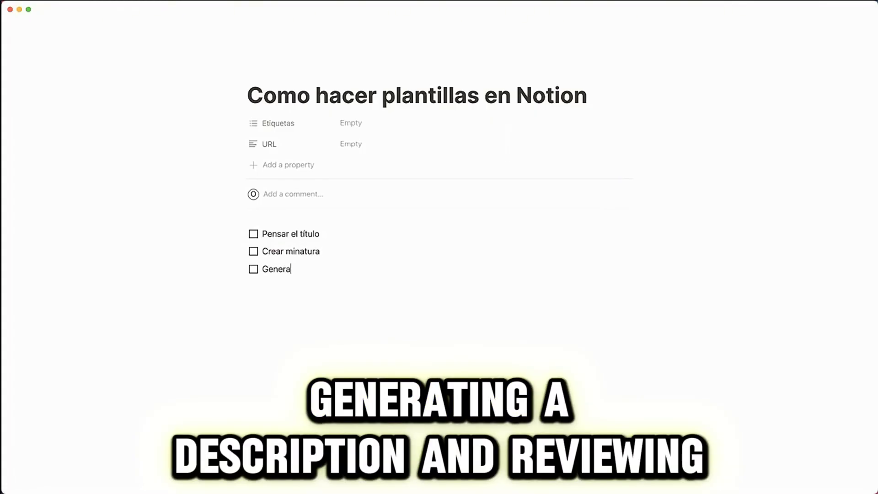
{"action": "type", "text": "r descripción"}
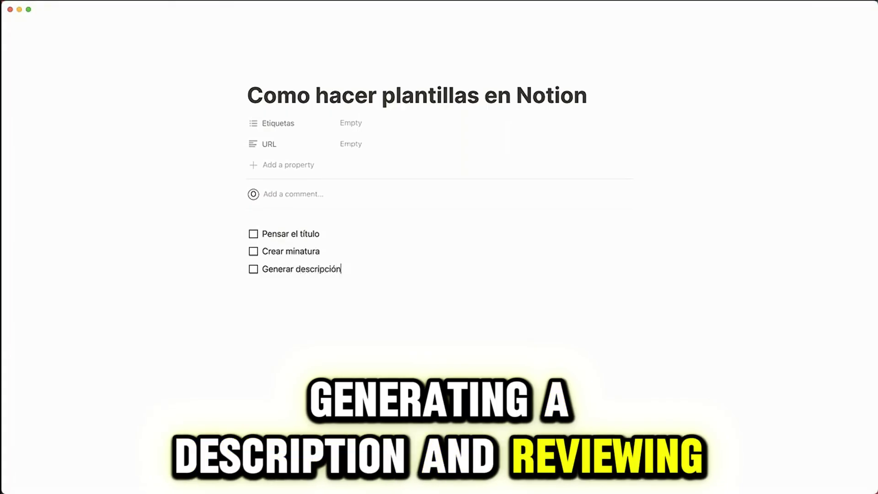
{"action": "type", "text": "visar co"}
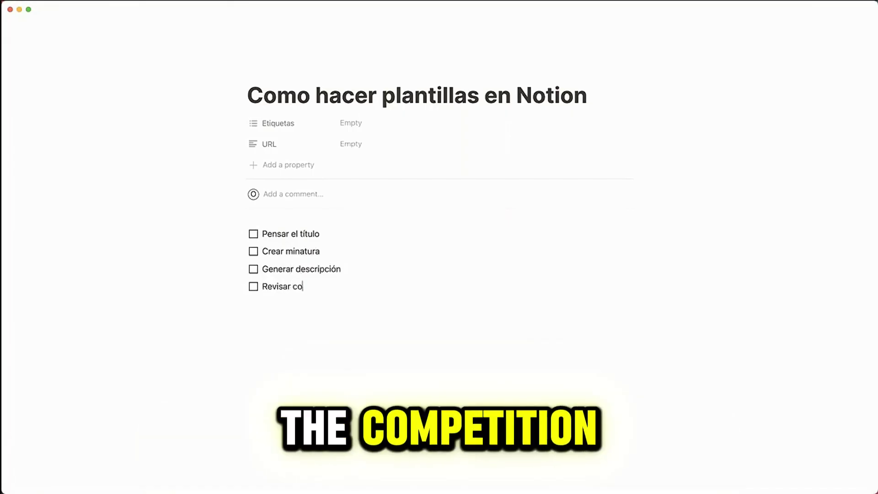
{"action": "type", "text": "mpetencia"}
{"action": "key", "text": "Return"}
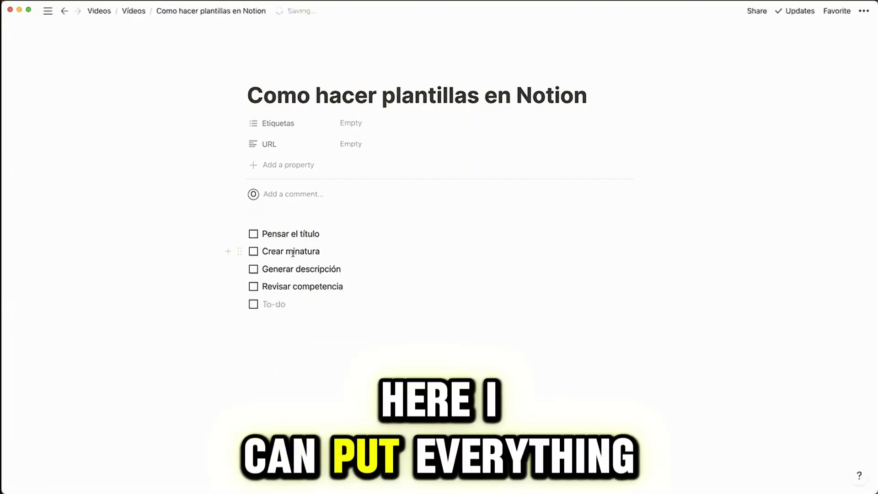
{"action": "key", "text": "BackSpace"}
{"action": "key", "text": "BackSpace"}
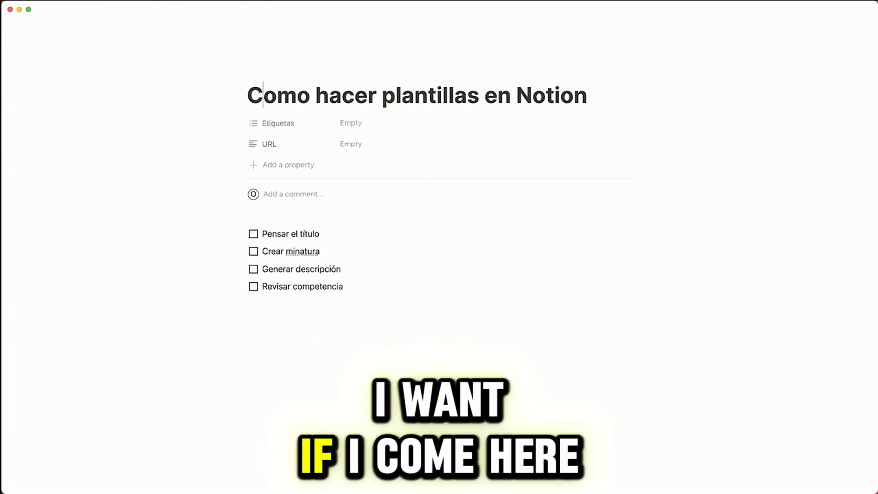
Step: Insert a template button block directly below the to-do list
{"action": "left_click", "coordinate": [256, 304]}
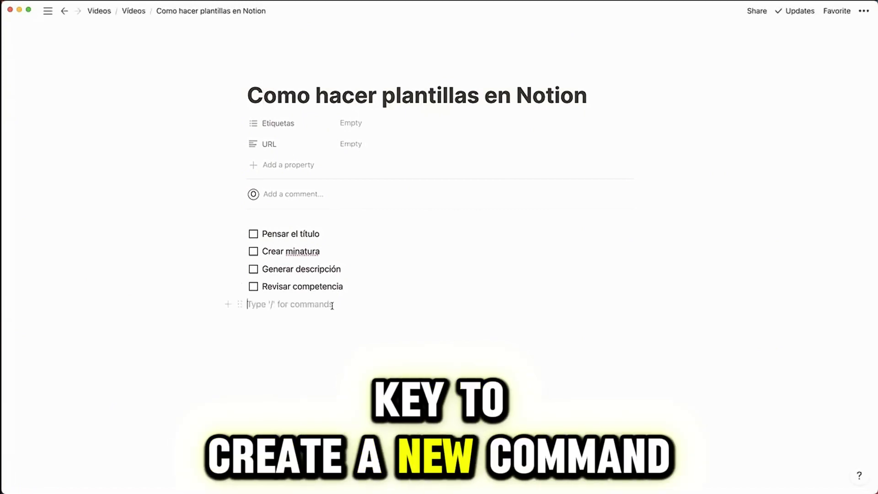
{"action": "type", "text": "/"}
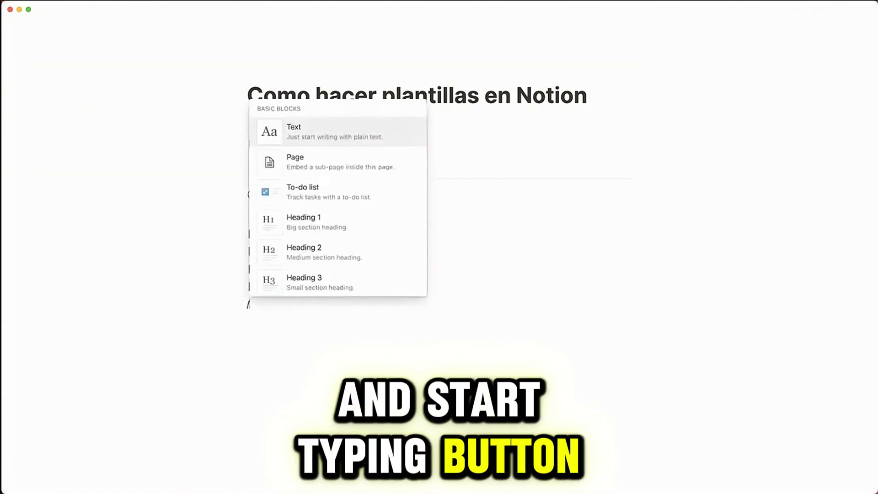
{"action": "type", "text": "but"}
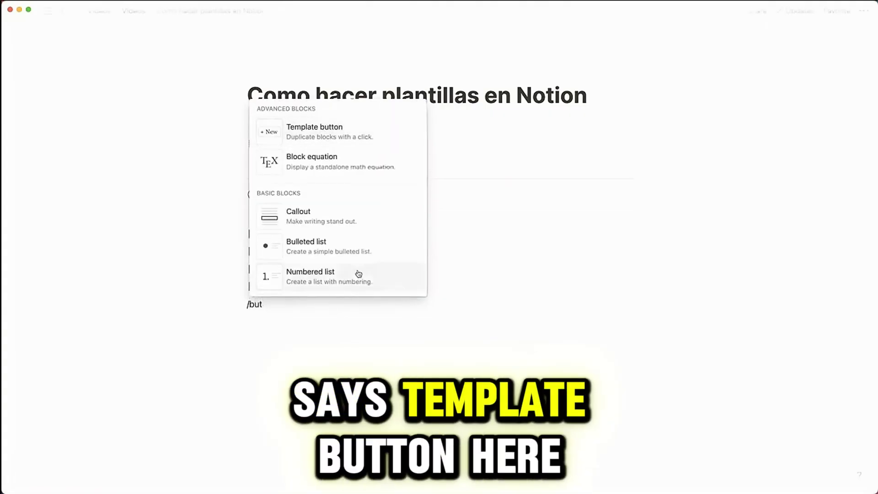
{"action": "left_click", "coordinate": [333, 133]}
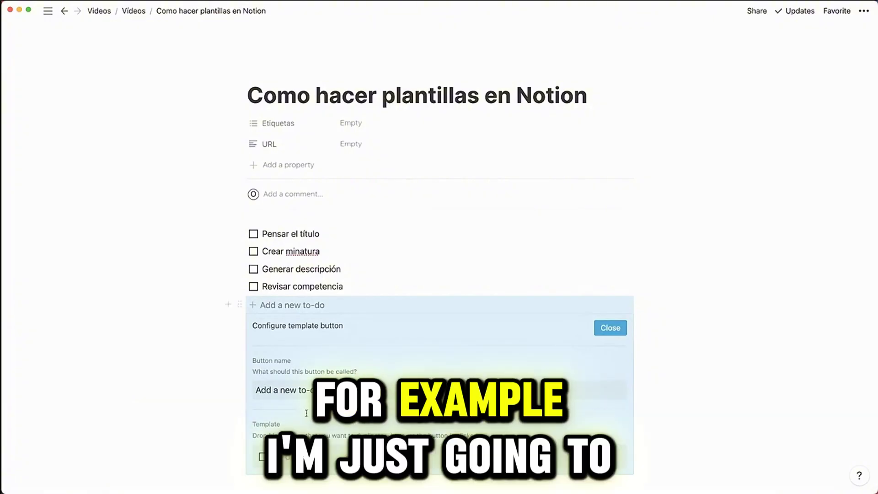
Step: Name the template button "Crear nuevo video yotube"
{"action": "triple_click", "coordinate": [288, 389]}
{"action": "type", "text": "Nuevo "}
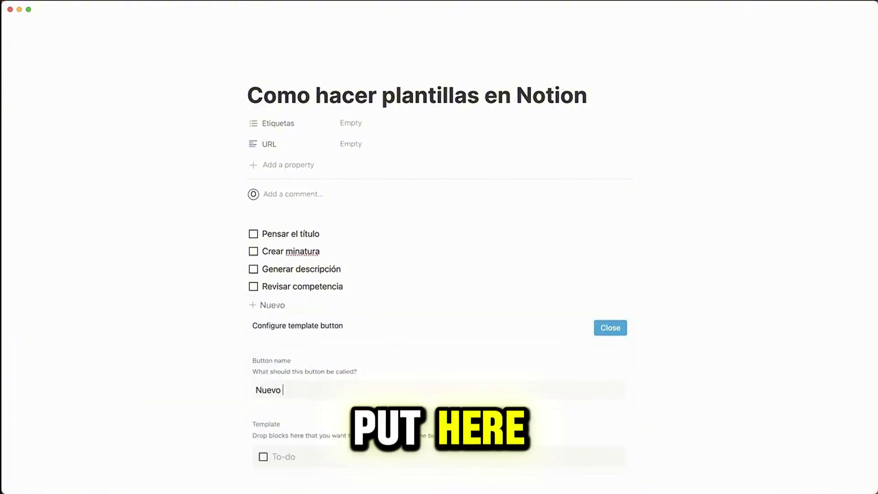
{"action": "type", "text": "váC"}
{"action": "key", "text": "BackSpace"}
{"action": "key", "text": "BackSpace"}
{"action": "key", "text": "BackSpace"}
{"action": "key", "text": "BackSpace"}
{"action": "key", "text": "BackSpace"}
{"action": "key", "text": "BackSpace"}
{"action": "key", "text": "BackSpace"}
{"action": "key", "text": "BackSpace"}
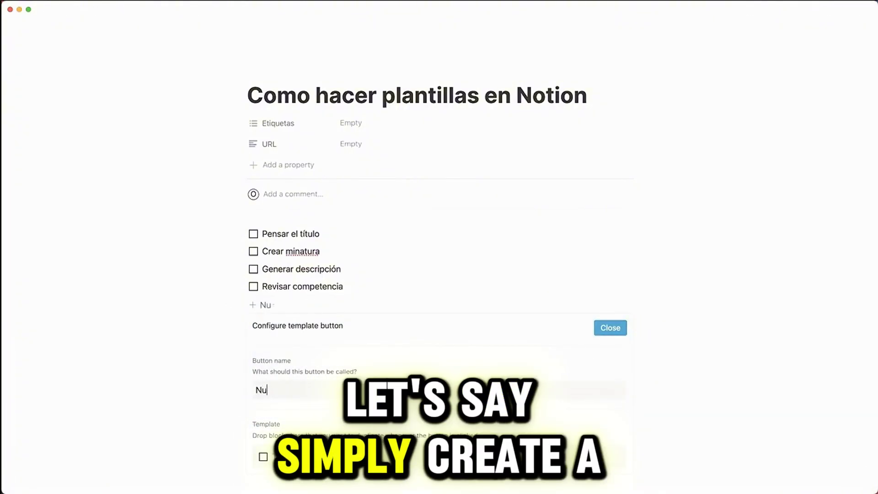
{"action": "type", "text": "Crear nuevo vide"}
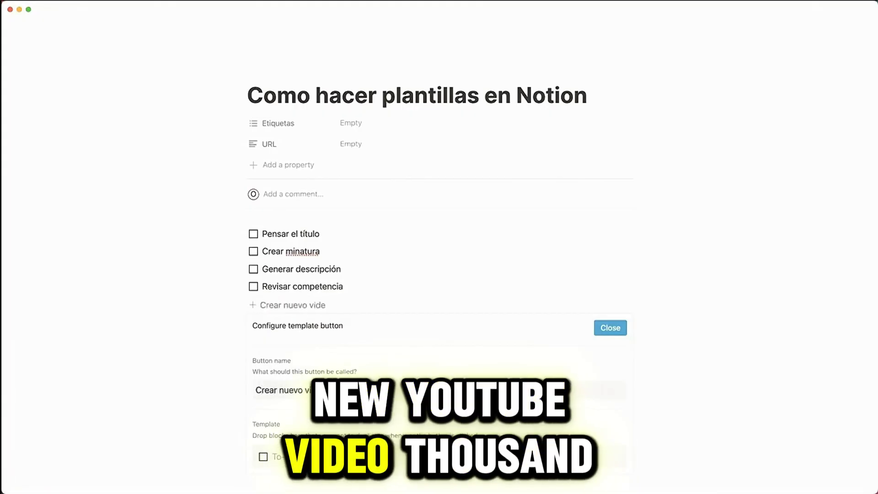
{"action": "type", "text": "o yotube"}
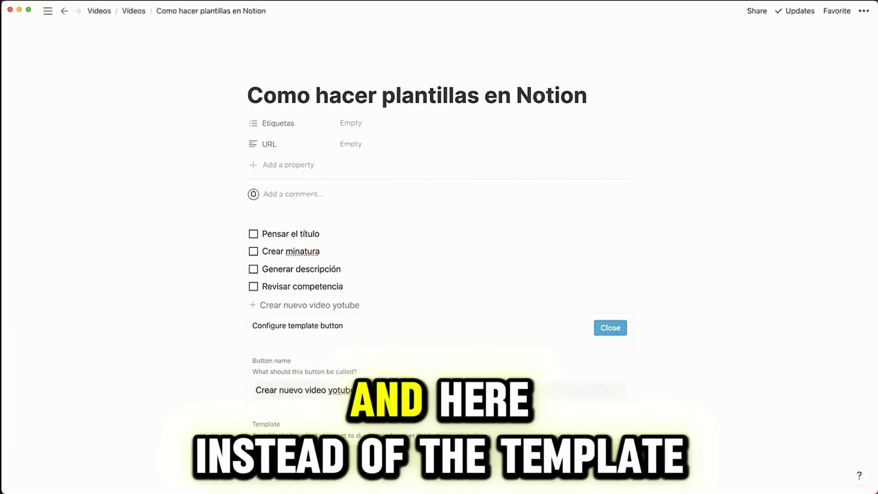
Step: Replace the template button's default to-do with the four checklist items moved from the page, and close its configuration
{"action": "scroll", "coordinate": [275, 427], "scroll_direction": "down", "scroll_amount": 2}
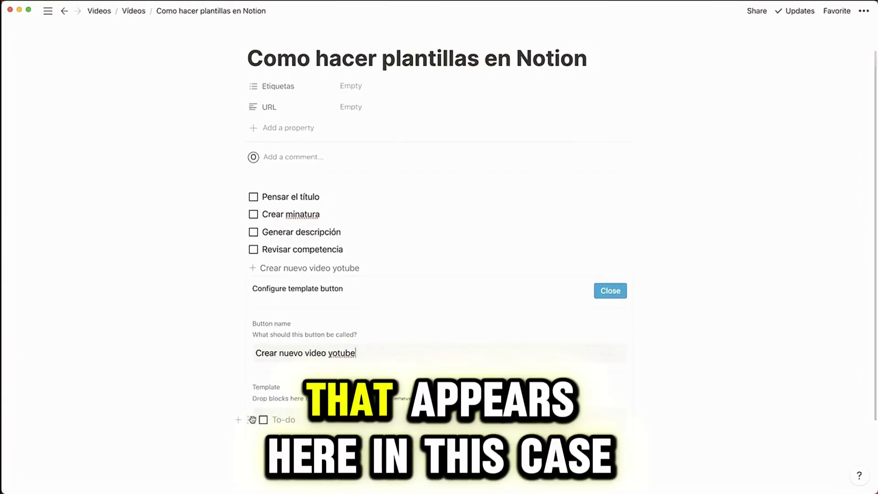
{"action": "left_click", "coordinate": [249, 419]}
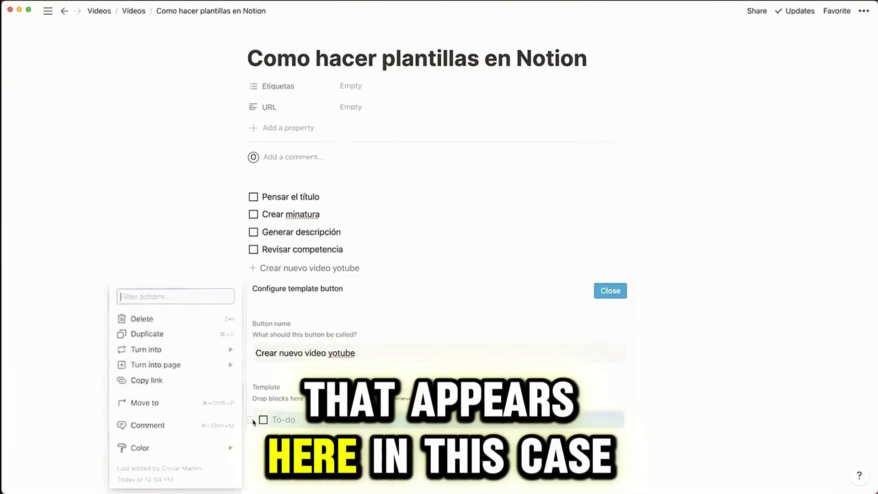
{"action": "left_click", "coordinate": [142, 318]}
{"action": "left_click_drag", "start_coordinate": [349, 250], "coordinate": [297, 196]}
{"action": "left_click_drag", "start_coordinate": [239, 196], "coordinate": [274, 406]}
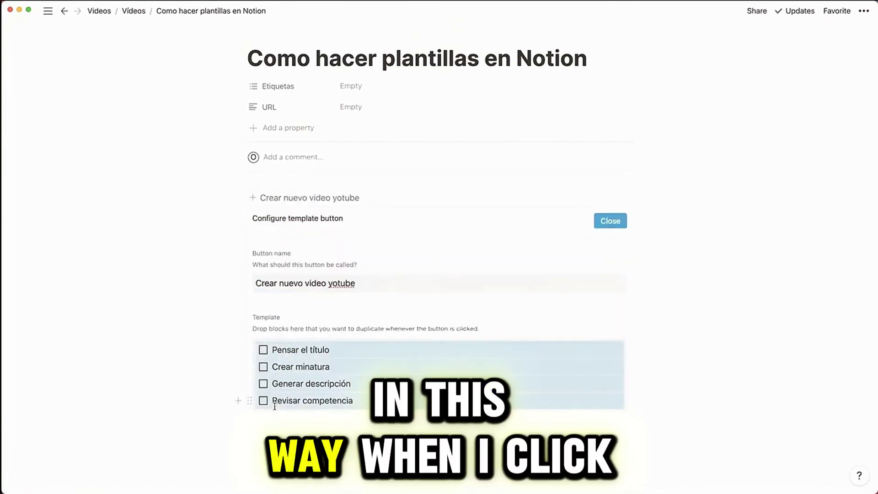
{"action": "left_click", "coordinate": [610, 221]}
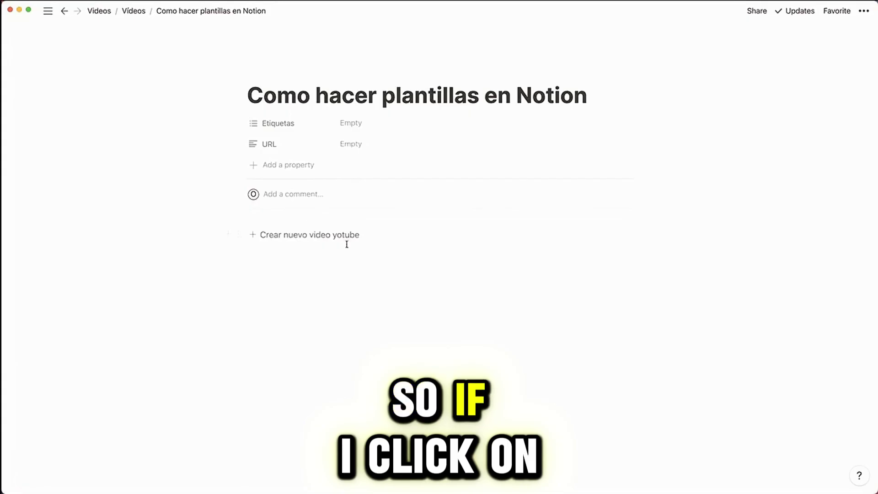
Step: Generate the checklist twice with the template button, ticking "Pensar el título" and "Crear minatura" in between
{"action": "left_click", "coordinate": [307, 239]}
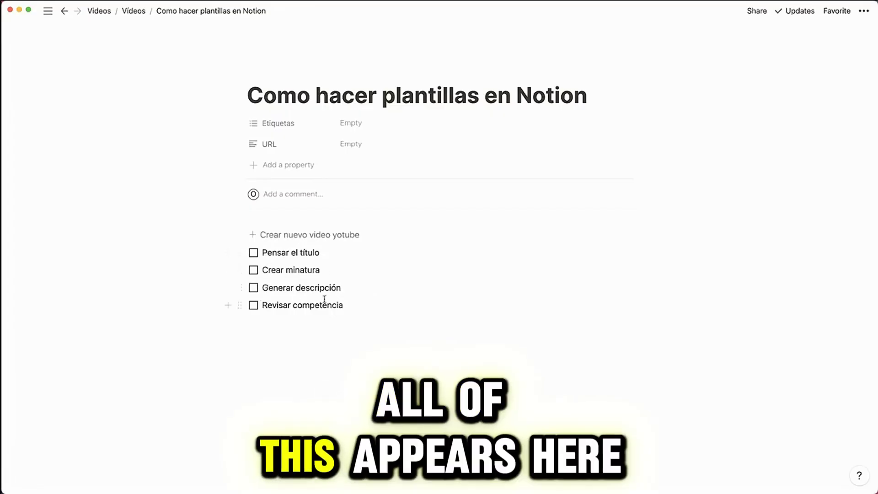
{"action": "left_click", "coordinate": [253, 270]}
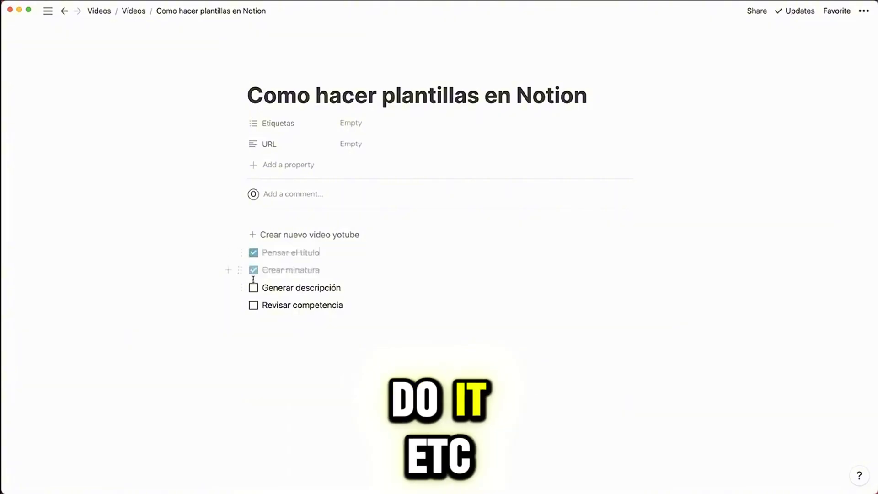
{"action": "left_click", "coordinate": [255, 235]}
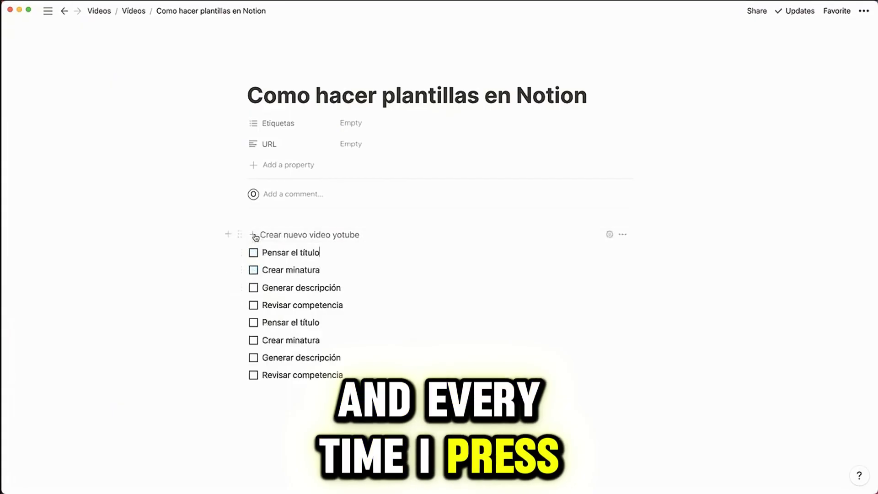
{"action": "left_click", "coordinate": [373, 301]}
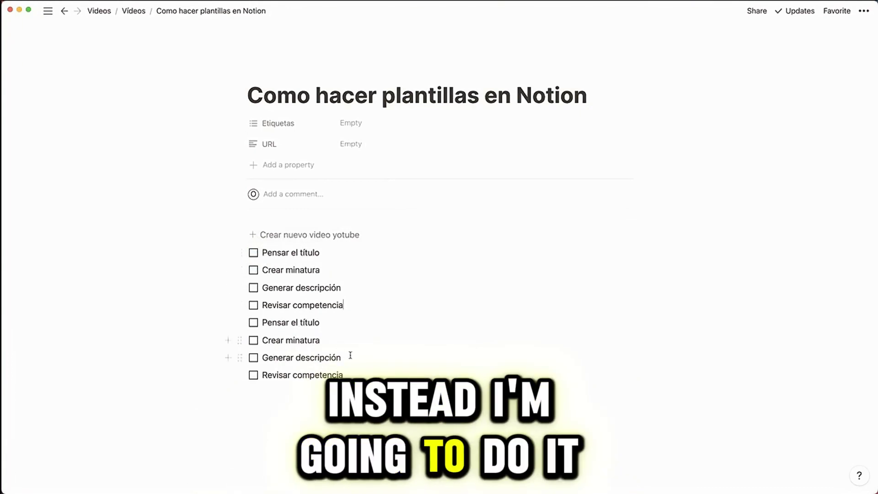
Step: Delete all generated to-do items and the "Crear nuevo video yotube" template button from the page
{"action": "left_click_drag", "start_coordinate": [355, 375], "coordinate": [261, 253]}
{"action": "key", "text": "BackSpace"}
{"action": "left_click", "coordinate": [240, 235]}
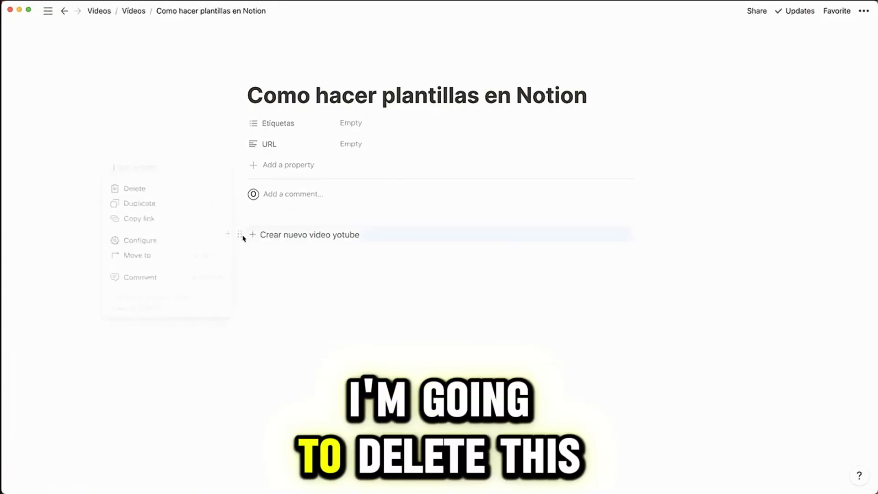
{"action": "left_click", "coordinate": [154, 188]}
Step: Create a sub-page inside the emptied page and title it "Nuevo video [Plantilla]"
{"action": "left_click", "coordinate": [277, 235]}
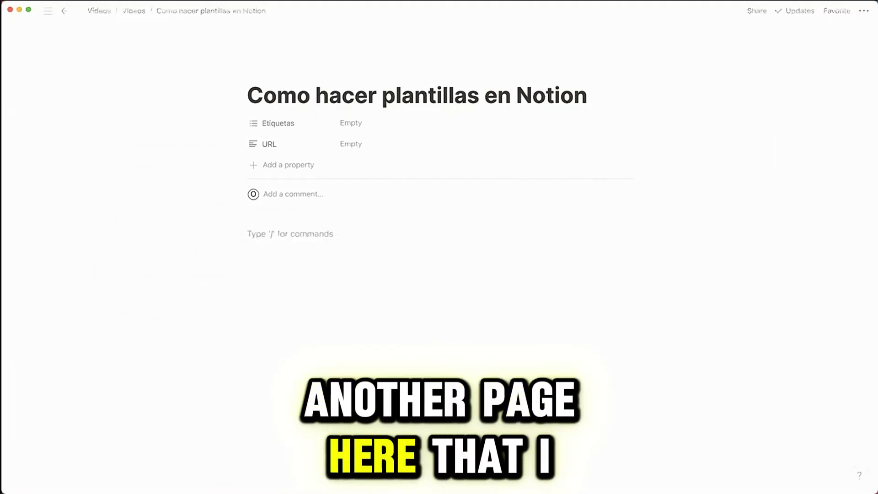
{"action": "type", "text": "/pa"}
{"action": "key", "text": "Return"}
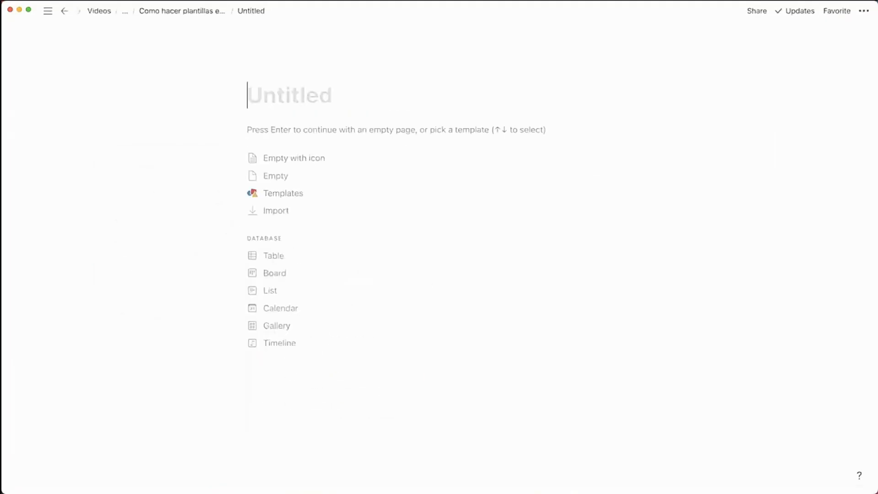
{"action": "type", "text": "N"}
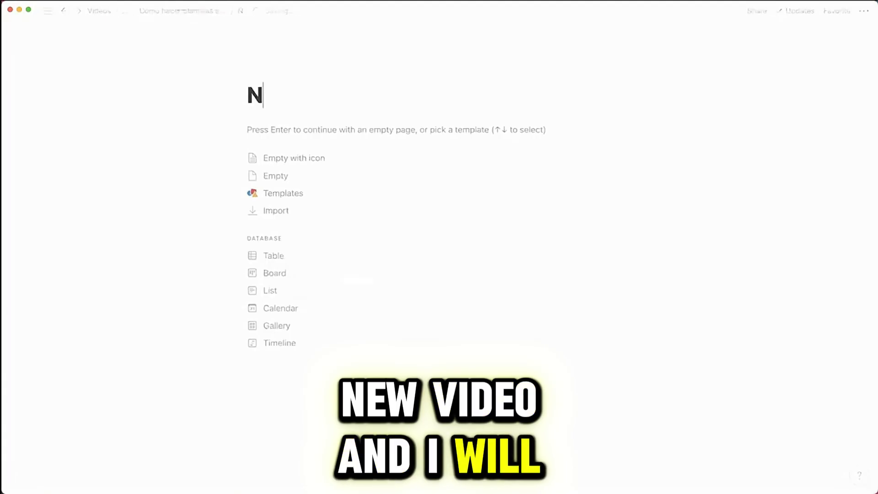
{"action": "type", "text": "uevo video"}
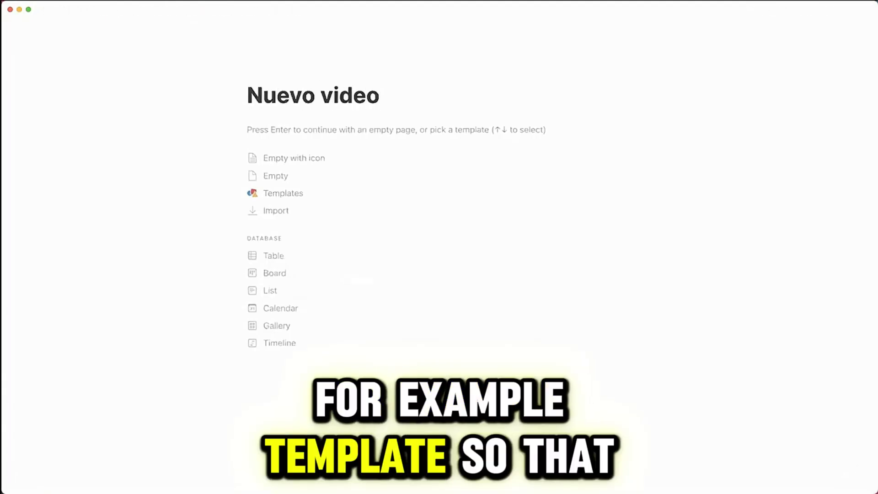
{"action": "type", "text": " [Pna"}
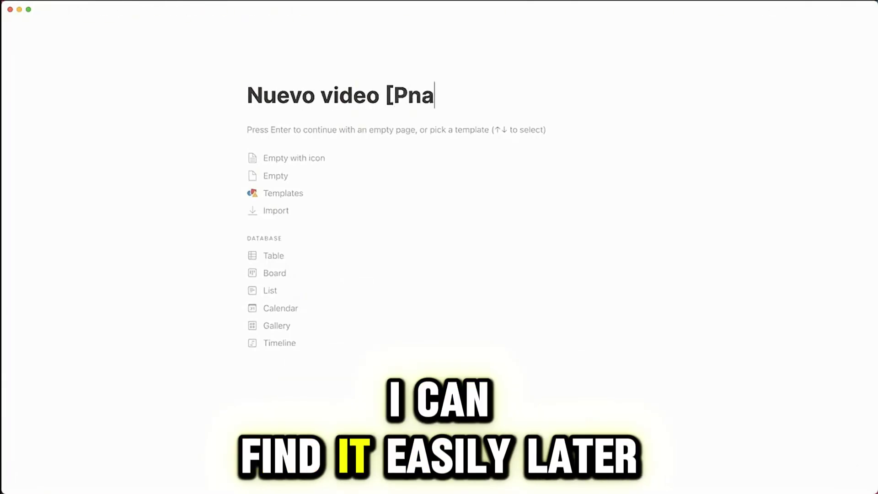
{"action": "key", "text": "BackSpace"}
{"action": "key", "text": "BackSpace"}
{"action": "type", "text": "lantilla"}
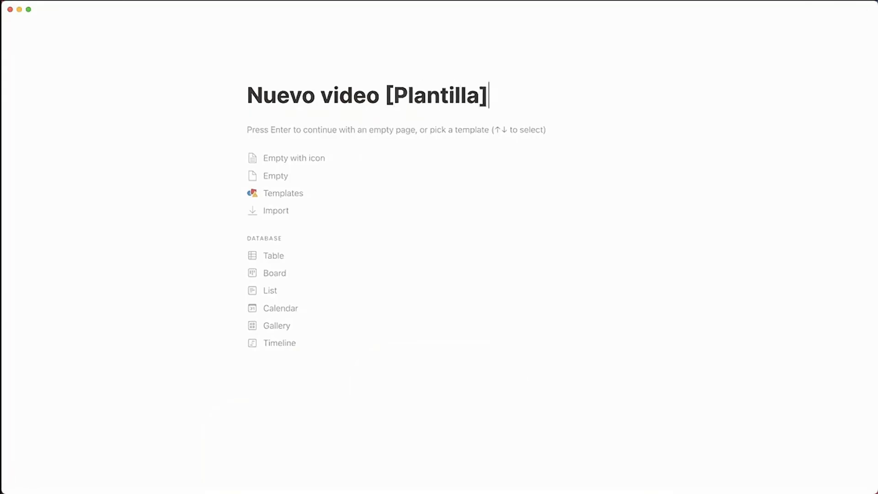
Step: Add a to-do checklist to the "Nuevo video [Plantilla]" page with the items "Titulo", "Miniatura" and "Descripción"
{"action": "key", "text": "Return"}
{"action": "type", "text": "/c"}
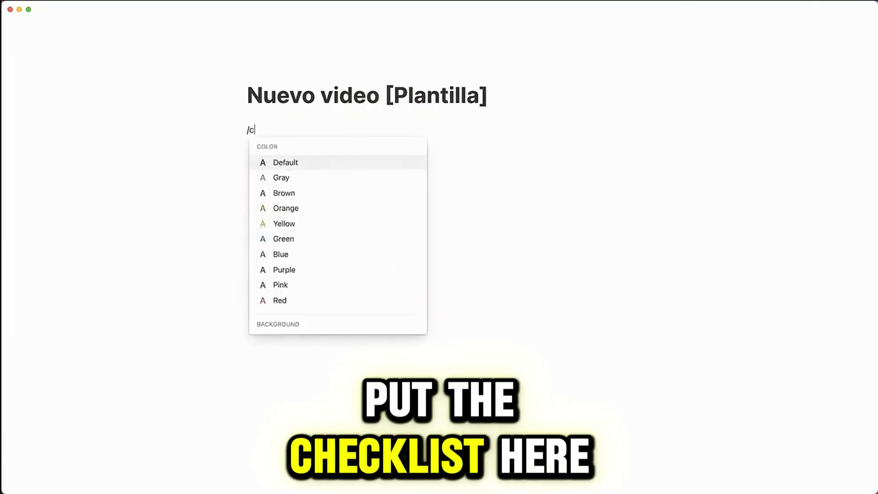
{"action": "type", "text": "h"}
{"action": "key", "text": "Return"}
{"action": "type", "text": "T"}
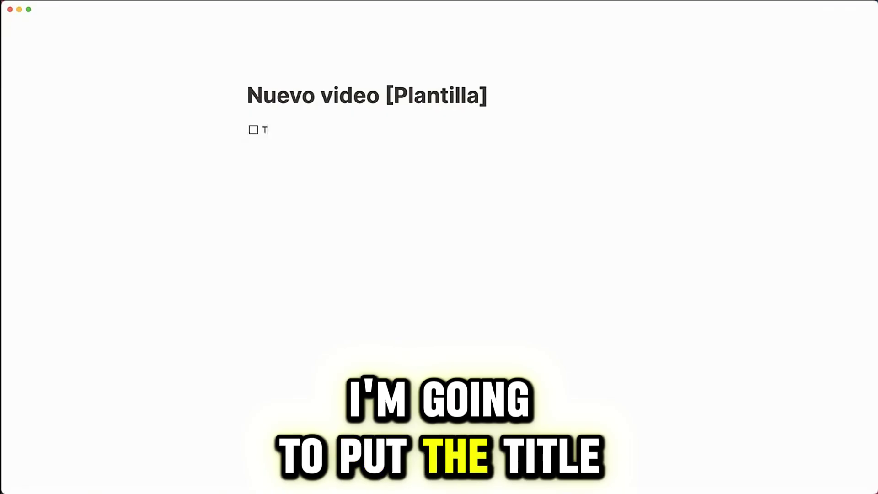
{"action": "type", "text": "itulo"}
{"action": "key", "text": "Return"}
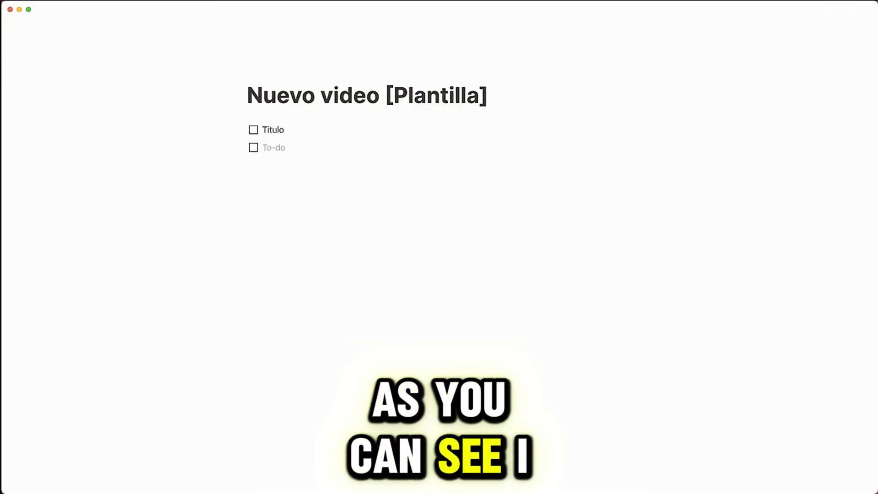
{"action": "type", "text": "Miniatura"}
{"action": "key", "text": "Return"}
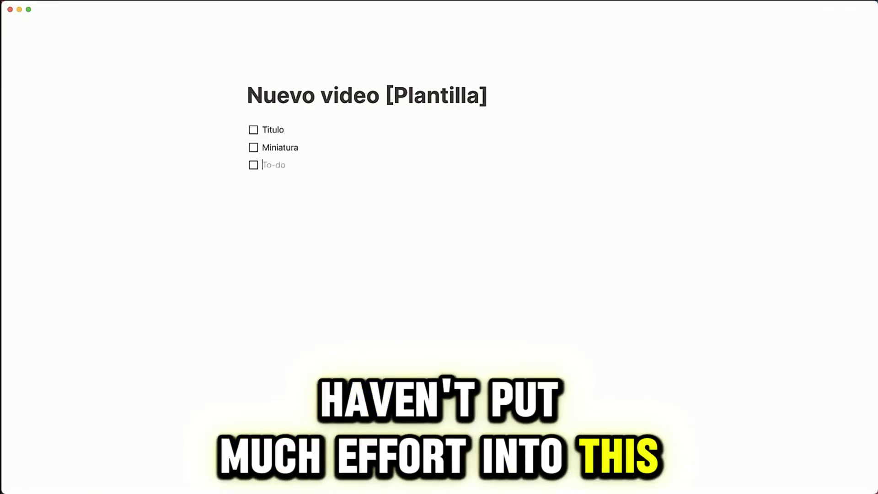
{"action": "type", "text": "V"}
{"action": "key", "text": "BackSpace"}
{"action": "type", "text": "Descripci"}
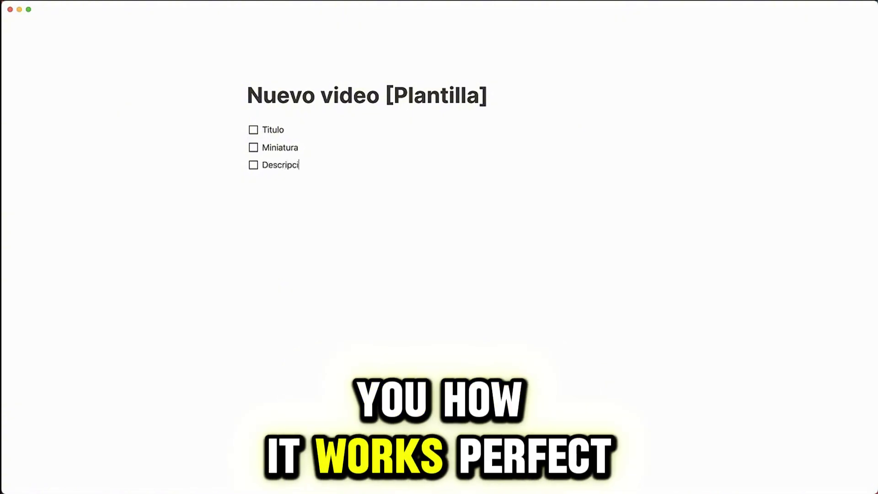
{"action": "type", "text": "ón"}
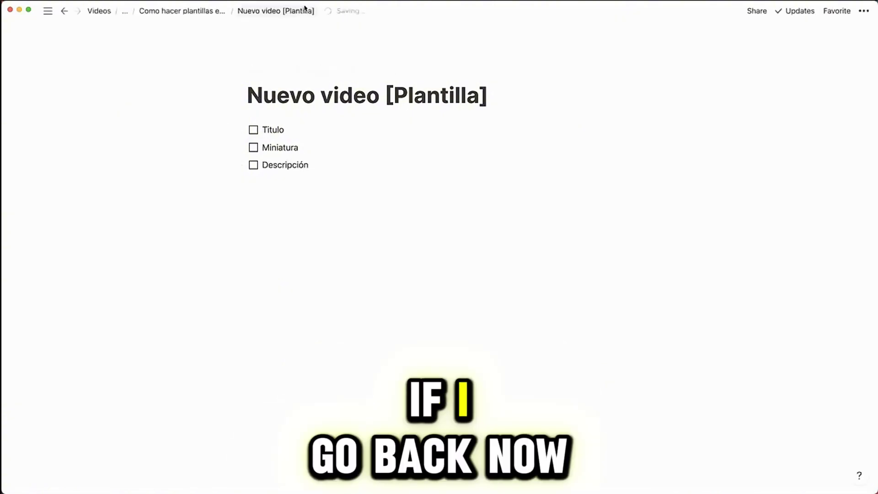
Step: Return to the parent page and insert a template button named "Nuevo vídeo Youtube" below the sub-page
{"action": "left_click", "coordinate": [190, 11]}
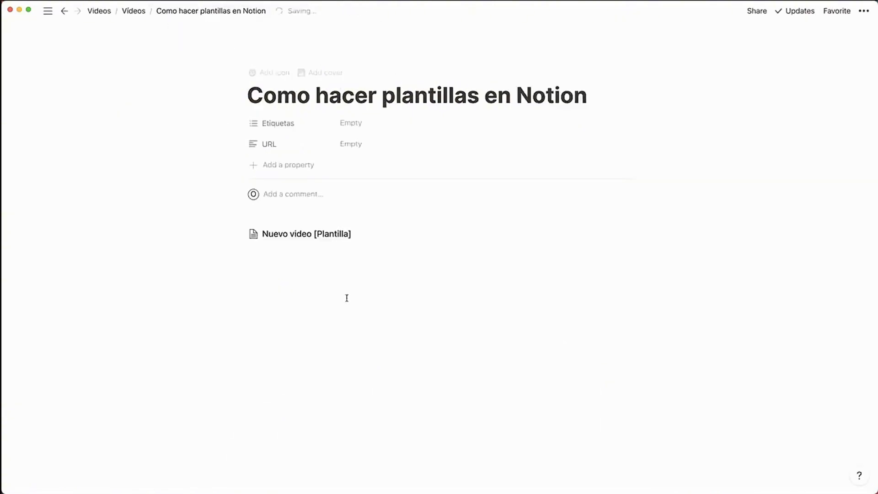
{"action": "type", "text": "/"}
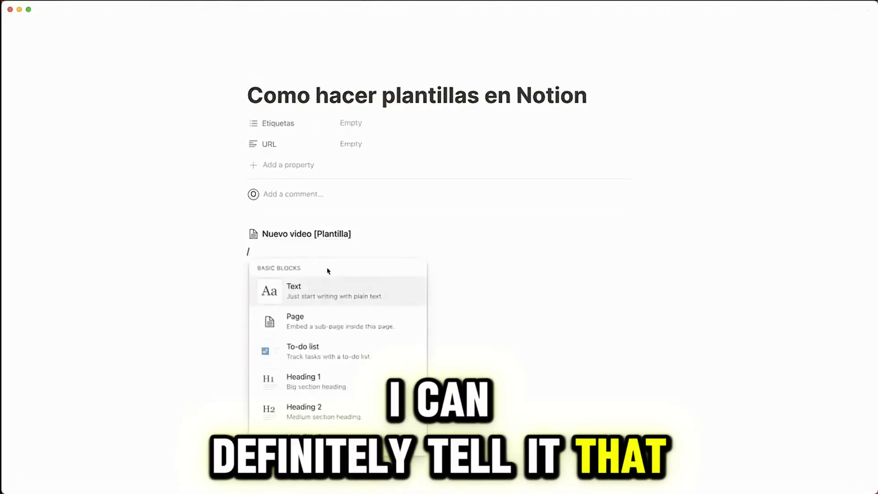
{"action": "type", "text": "but"}
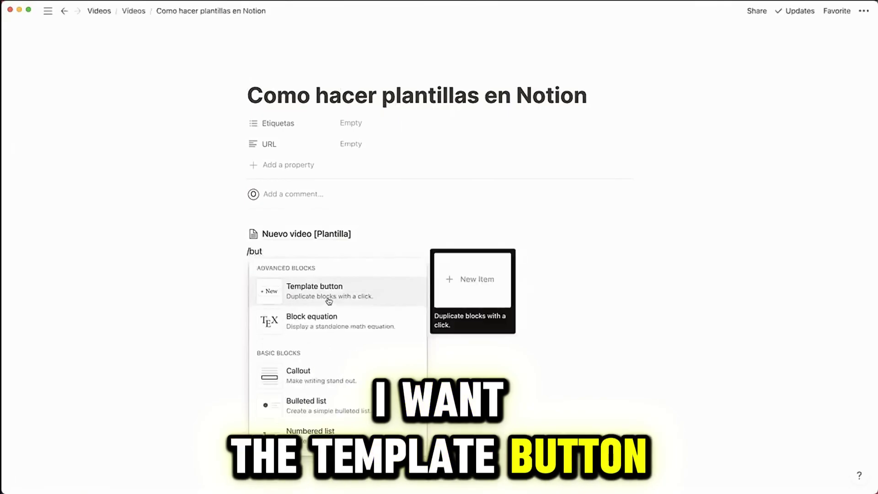
{"action": "left_click", "coordinate": [329, 296]}
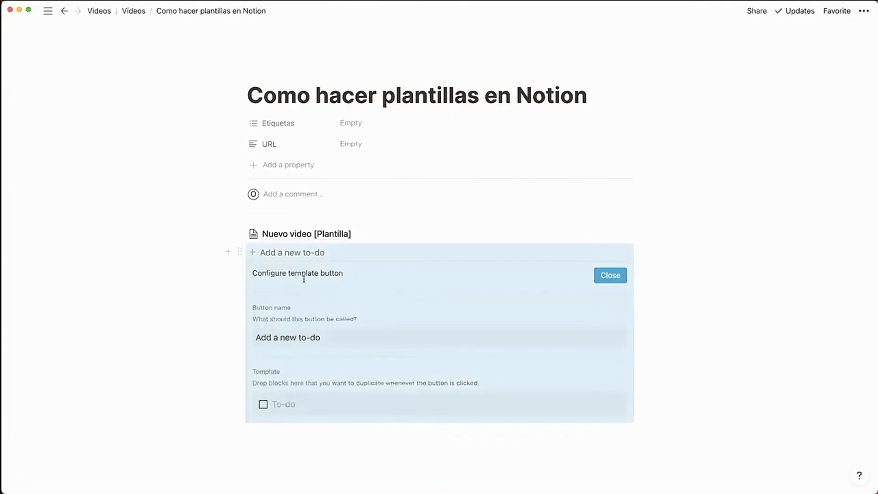
{"action": "triple_click", "coordinate": [307, 340]}
{"action": "type", "text": "Nu"}
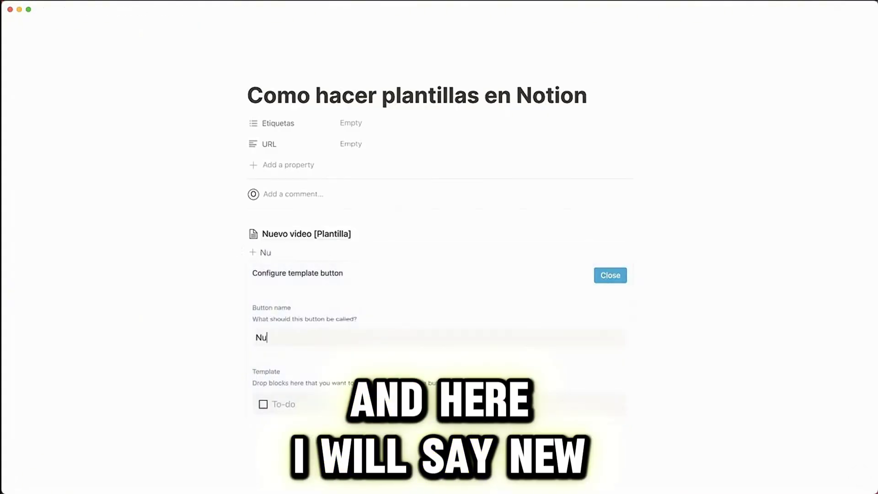
{"action": "type", "text": "evo vídeo Youtbu"}
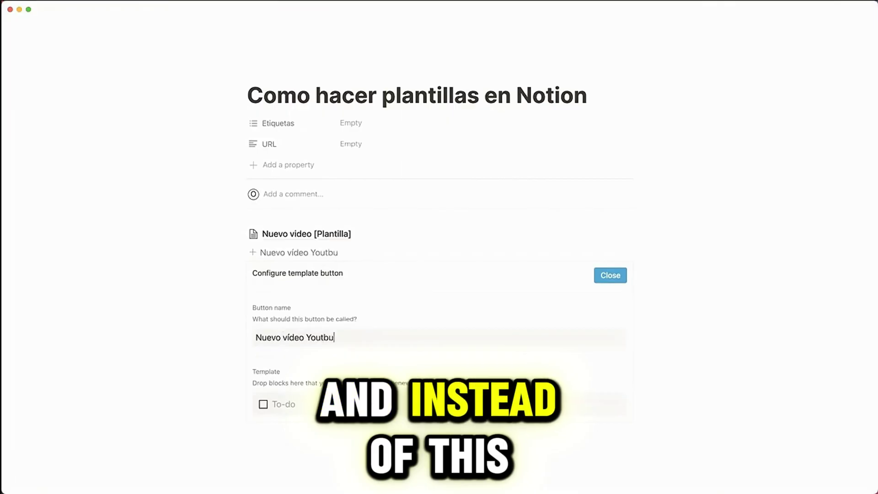
{"action": "key", "text": "BackSpace"}
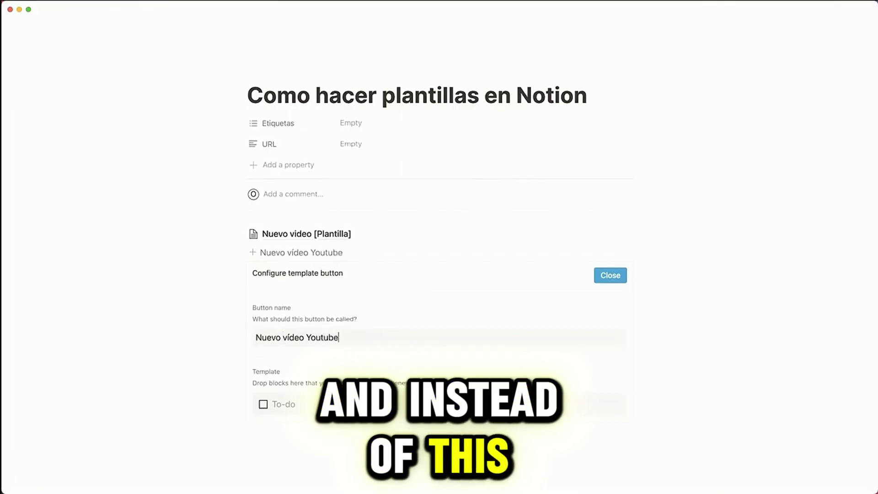
{"action": "type", "text": "ube"}
Step: Replace the template button's default to-do with the "Nuevo video [Plantilla]" page and close its configuration
{"action": "left_click", "coordinate": [250, 404]}
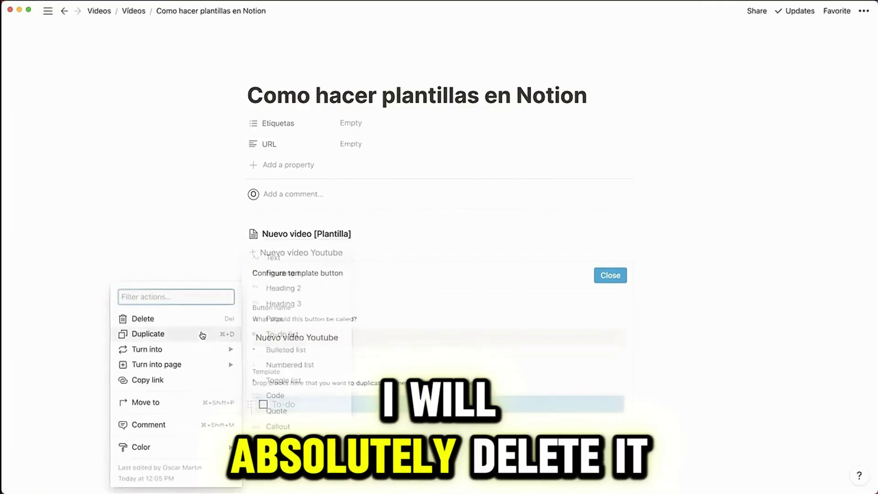
{"action": "left_click", "coordinate": [166, 319]}
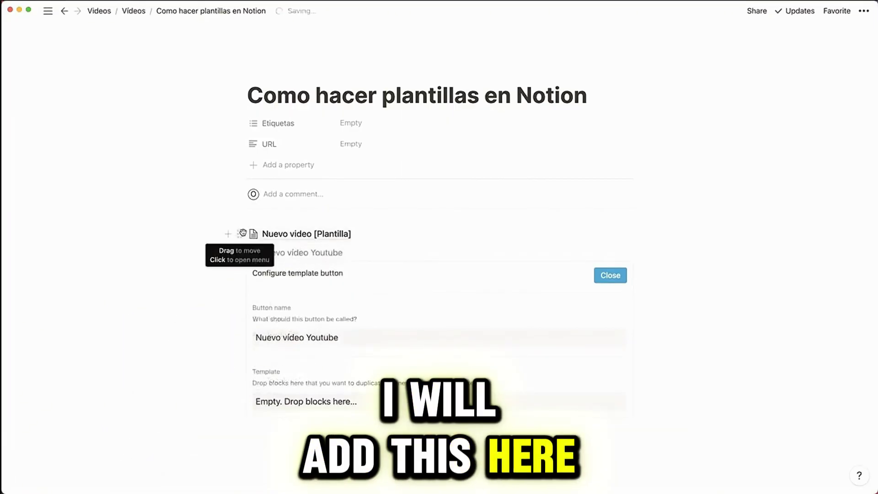
{"action": "left_click_drag", "start_coordinate": [243, 233], "coordinate": [280, 399]}
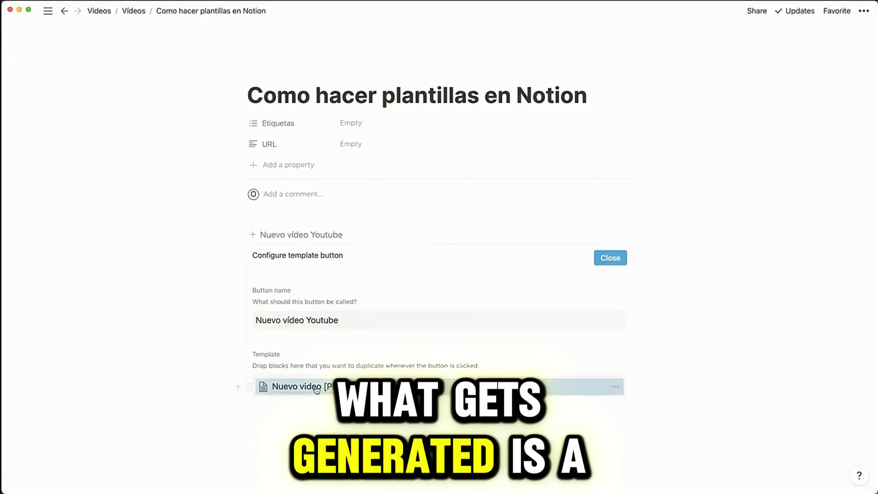
{"action": "left_click", "coordinate": [616, 261]}
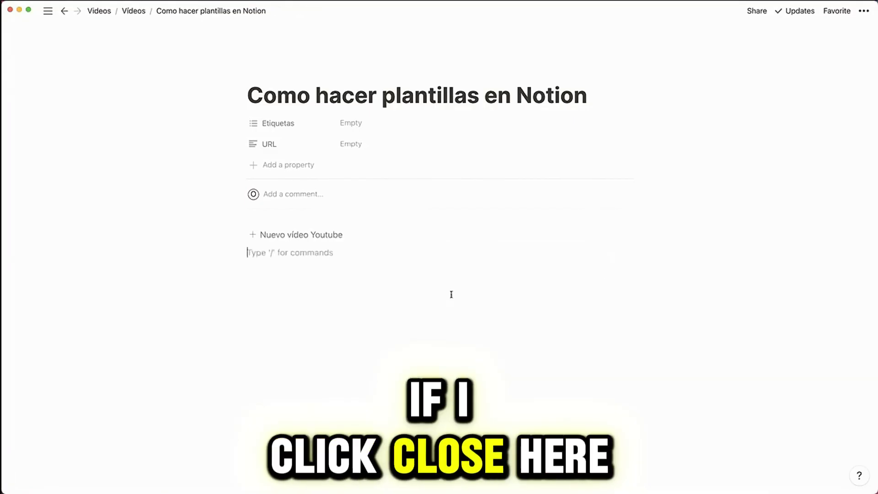
Step: Generate a page with the template button, title it "Como hacer una plantilla en notion", tick its three to-dos and return to the parent page
{"action": "left_click", "coordinate": [303, 236]}
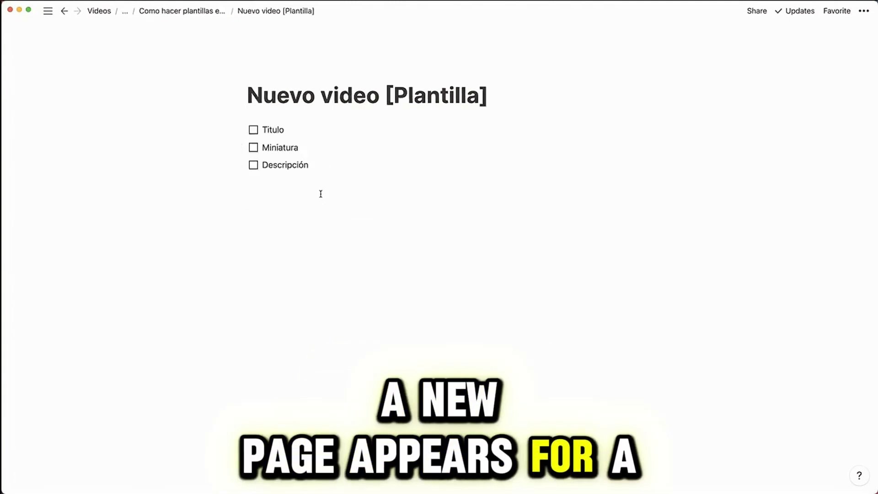
{"action": "triple_click", "coordinate": [363, 96]}
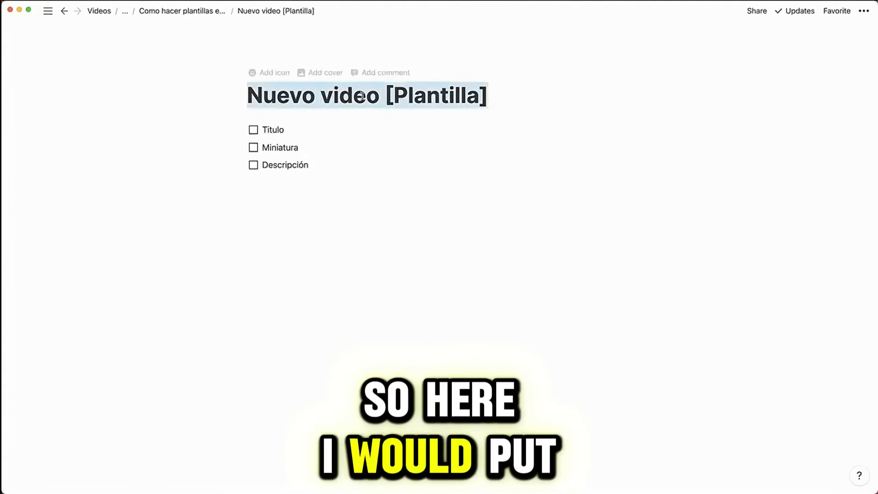
{"action": "type", "text": "Como hacer "}
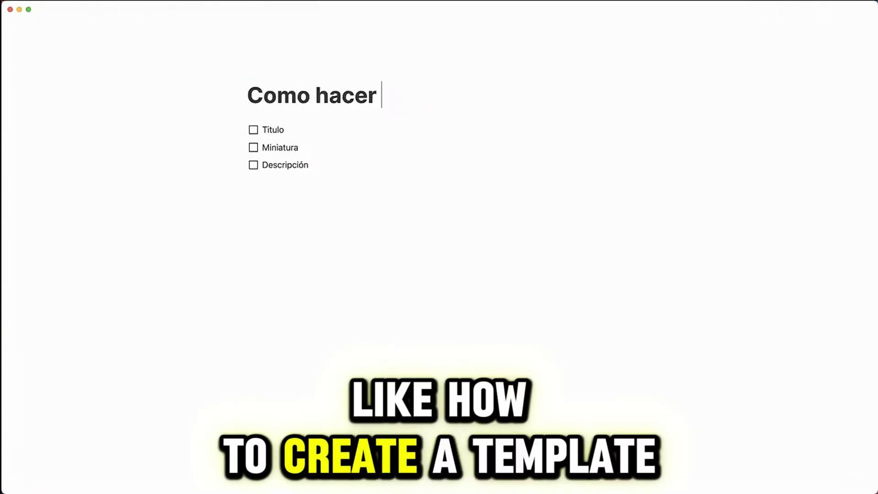
{"action": "type", "text": "una plantilla "}
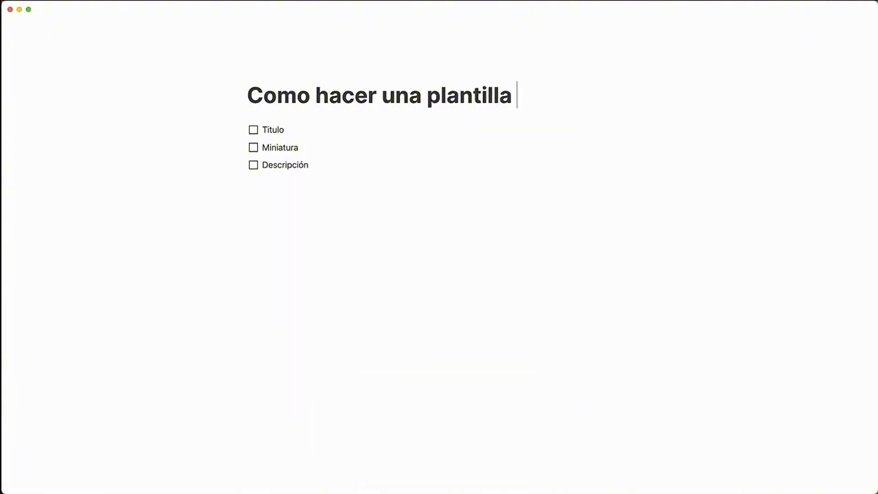
{"action": "type", "text": "en notion"}
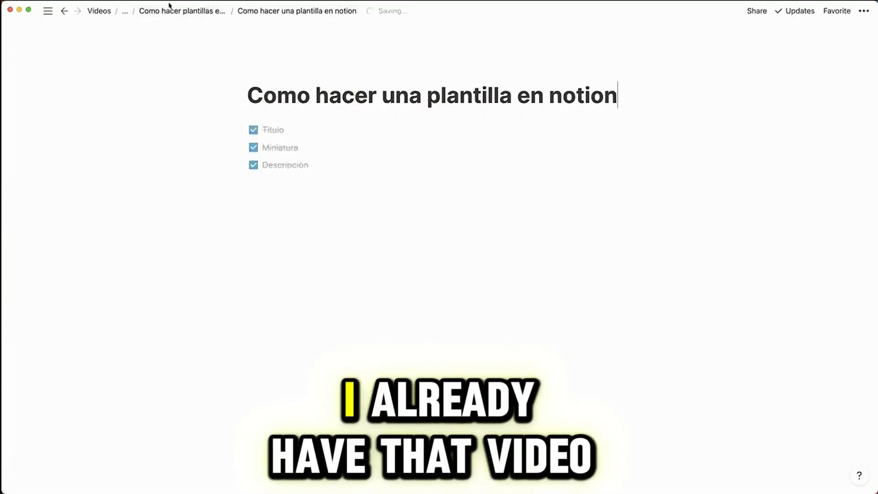
{"action": "left_click", "coordinate": [199, 12]}
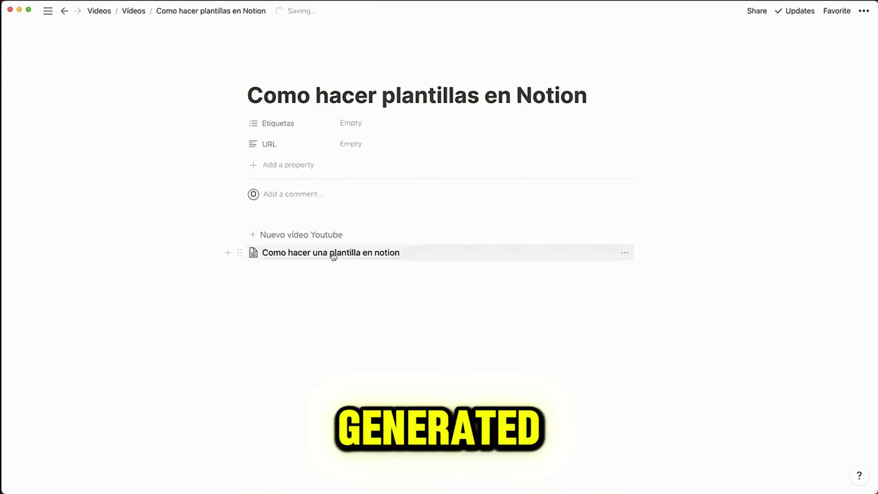
Step: Generate two more pages with the template button, titling the first "Vídeo Glide" and keeping the second's template title, returning to the parent page each time
{"action": "left_click", "coordinate": [304, 236]}
{"action": "left_click", "coordinate": [351, 97]}
{"action": "triple_click", "coordinate": [346, 97]}
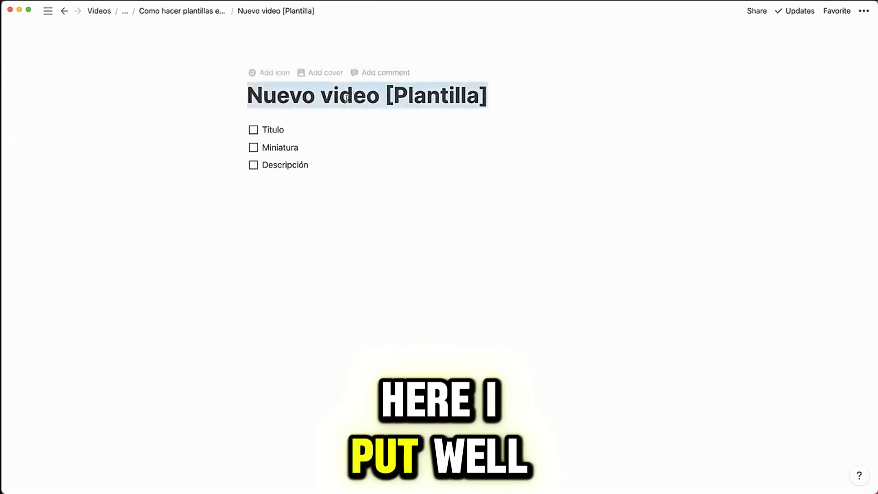
{"action": "type", "text": "Vídeo Glide"}
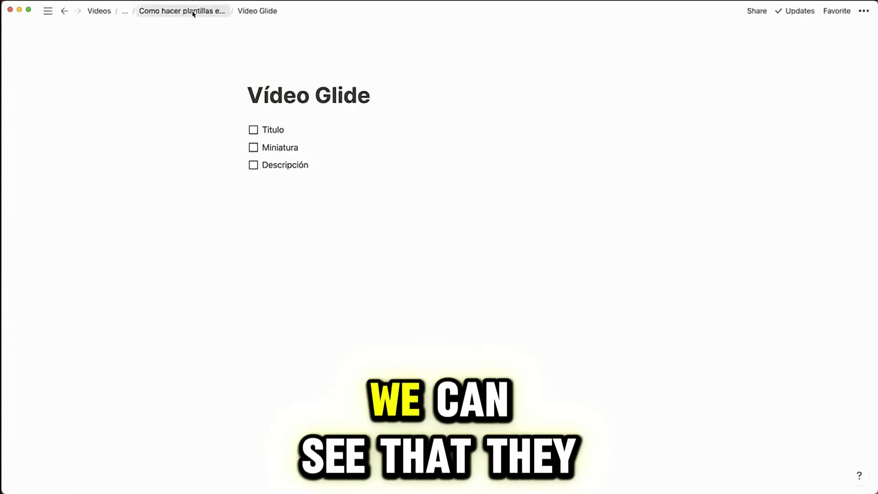
{"action": "left_click", "coordinate": [195, 12]}
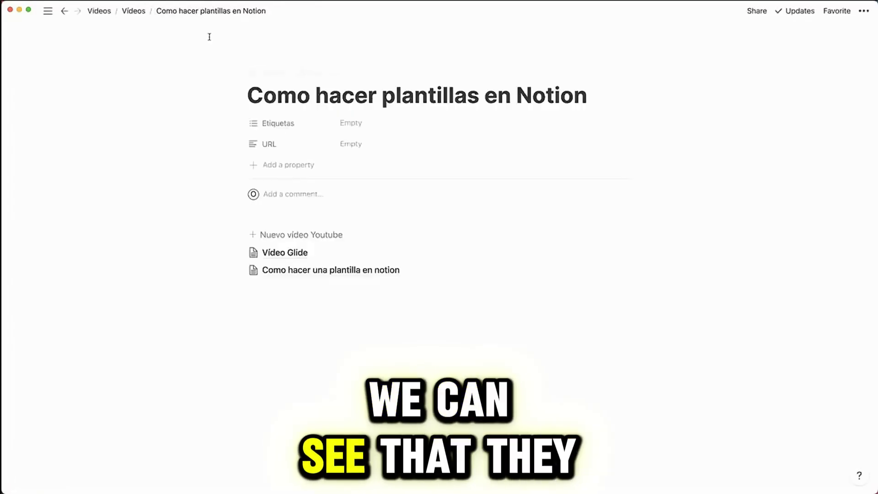
{"action": "left_click", "coordinate": [314, 236]}
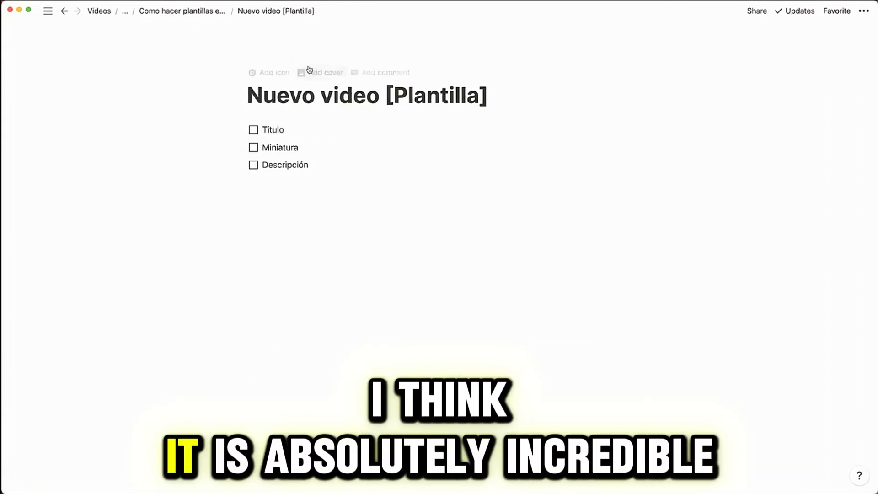
{"action": "left_click", "coordinate": [198, 14]}
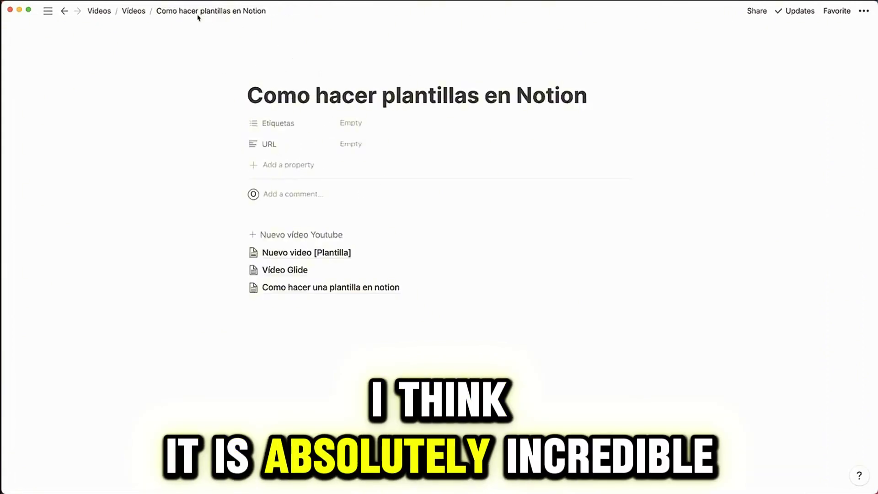
Step: Insert an inline table below the generated pages and title it "Tabla plantilla"
{"action": "left_click", "coordinate": [323, 315]}
{"action": "type", "text": "/tabl"}
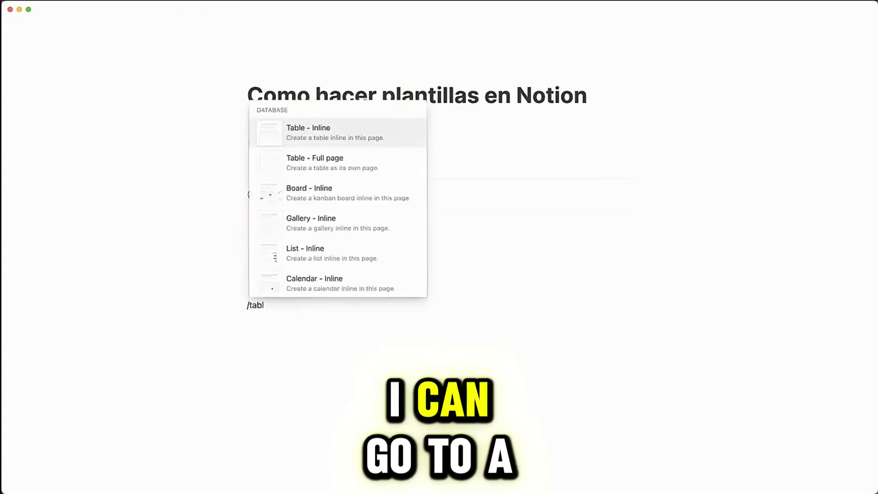
{"action": "left_click", "coordinate": [360, 139]}
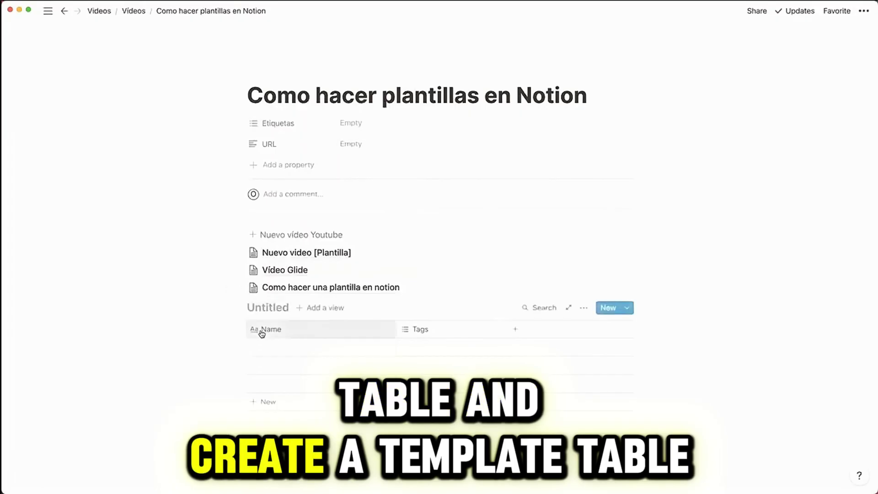
{"action": "type", "text": "Tabla plantilla"}
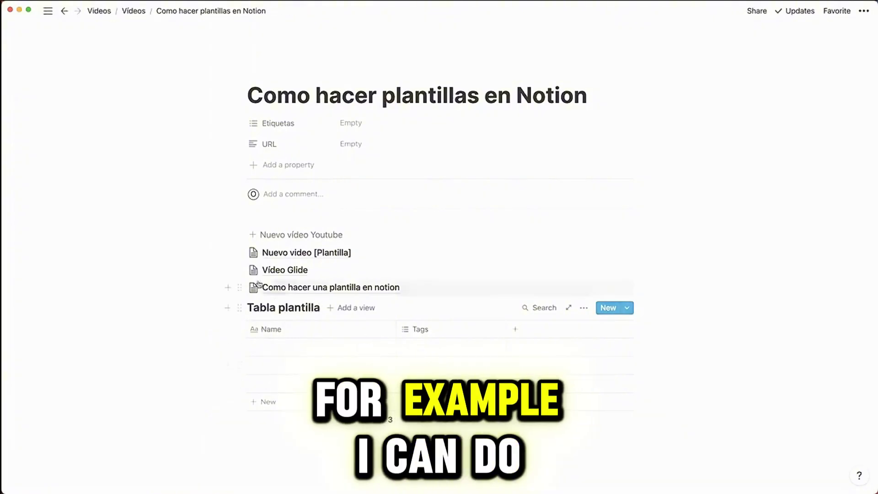
Step: Name the first row of "Tabla plantilla" "Nuevo vídeo"
{"action": "left_click", "coordinate": [313, 350]}
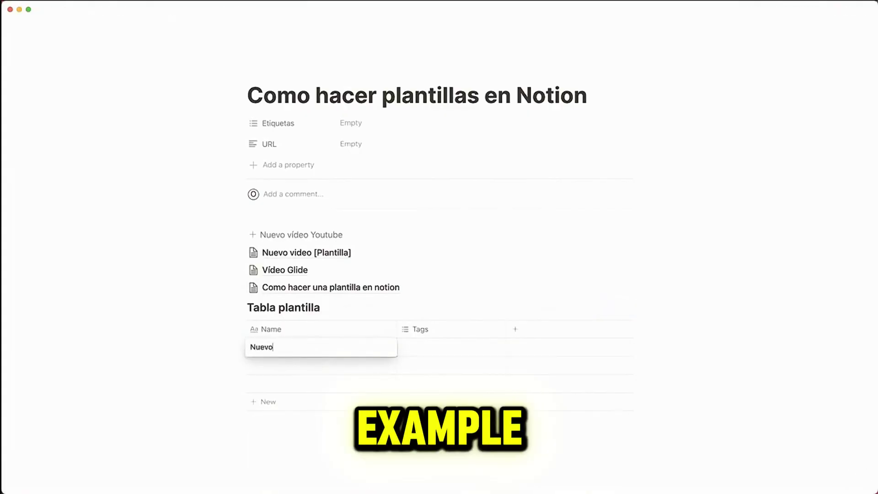
{"action": "type", "text": "vídeo"}
{"action": "key", "text": "Return"}
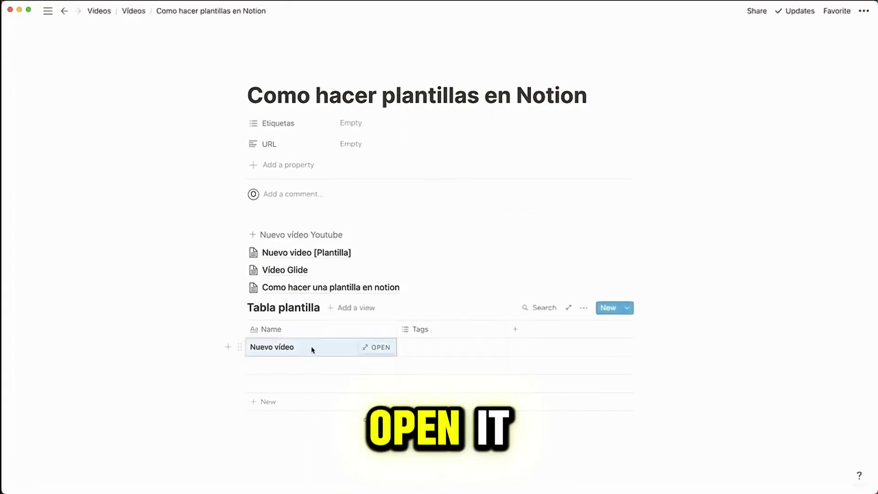
Step: Check where a template can be created: inside the "Nuevo vídeo" row's page and from the table's new-entry options
{"action": "left_click", "coordinate": [368, 348]}
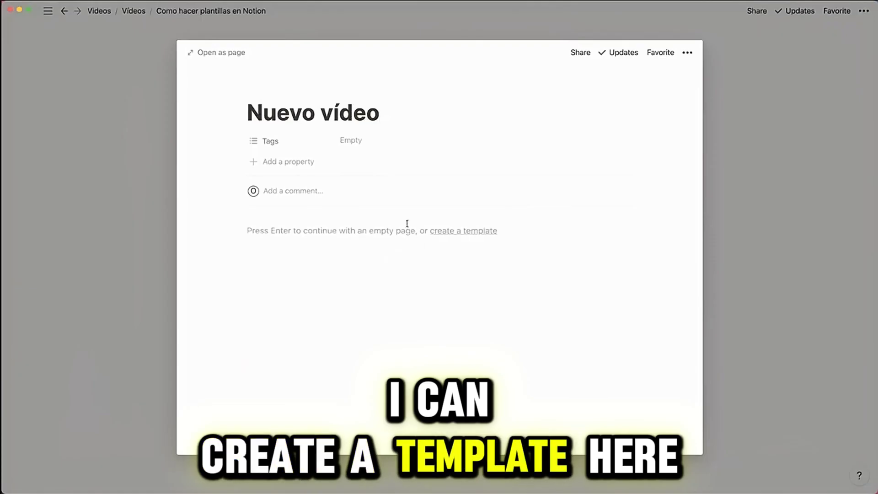
{"action": "left_click", "coordinate": [135, 206]}
{"action": "left_click", "coordinate": [627, 308]}
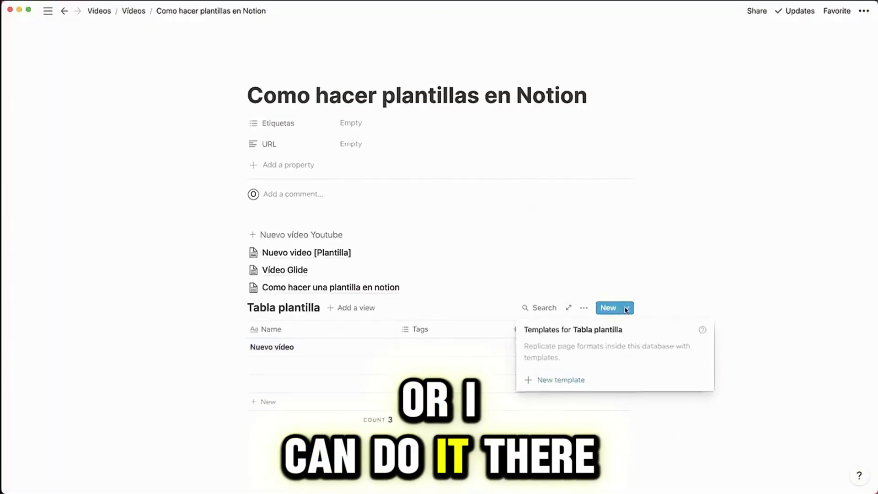
{"action": "left_click", "coordinate": [360, 348]}
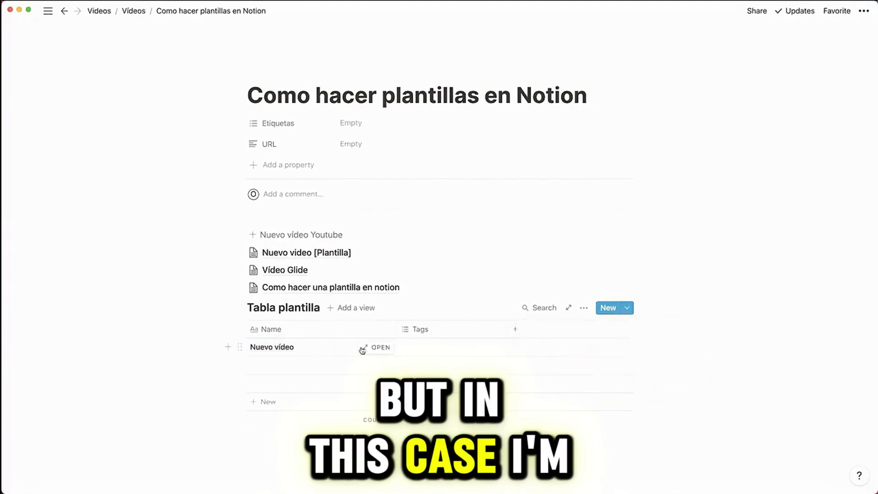
Step: Open the "Nuevo vídeo" row's page and extend its title to "Nuevo vídeo [plantilla]"
{"action": "left_click", "coordinate": [367, 348]}
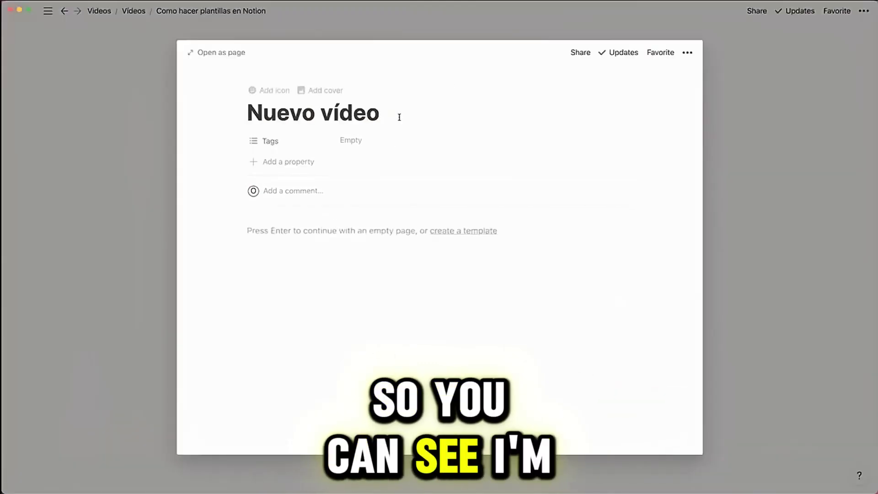
{"action": "left_click", "coordinate": [399, 117]}
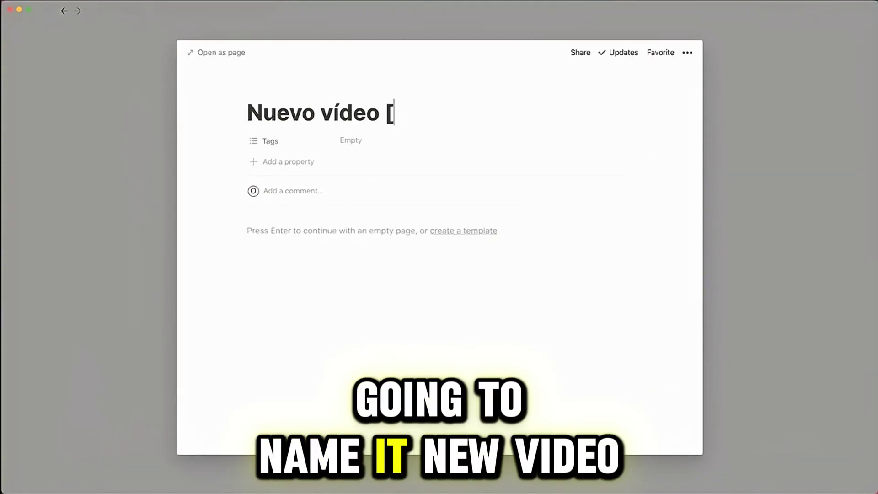
{"action": "type", "text": "[]"}
{"action": "key", "text": "Left"}
{"action": "type", "text": "plantilla"}
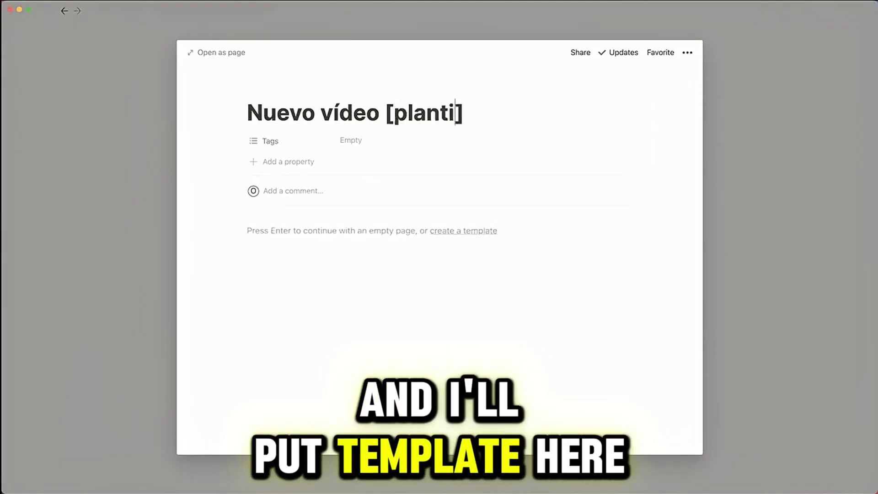
Step: Create a template for "Tabla plantilla" from this row's page and title it "Nuevo video [plantilla]"
{"action": "left_click", "coordinate": [472, 231]}
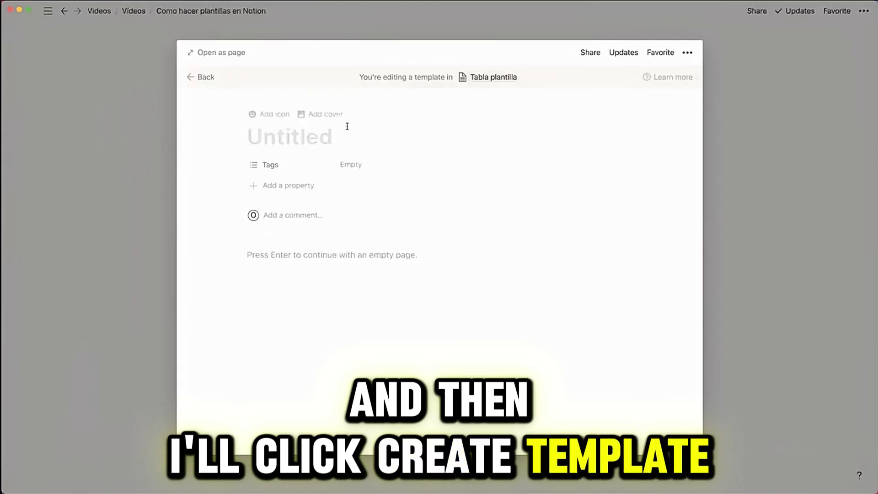
{"action": "type", "text": "Nuev"}
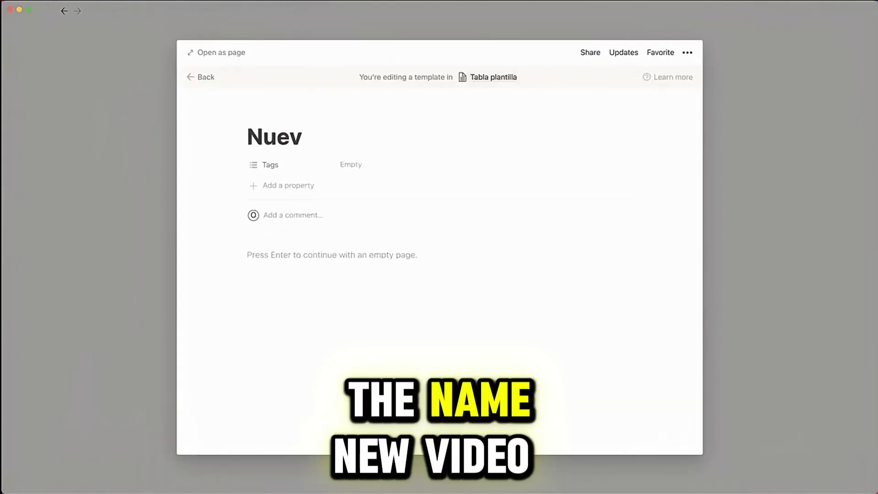
{"action": "type", "text": "o video [plantilla"}
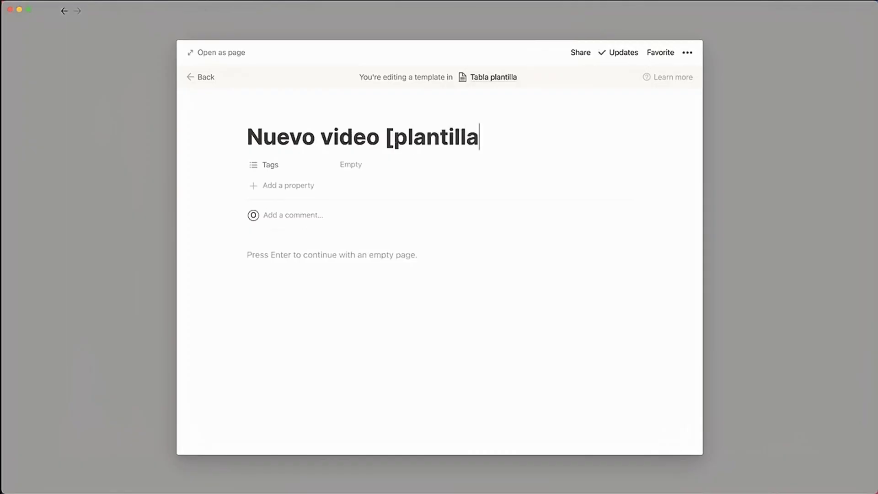
{"action": "key", "text": "Return"}
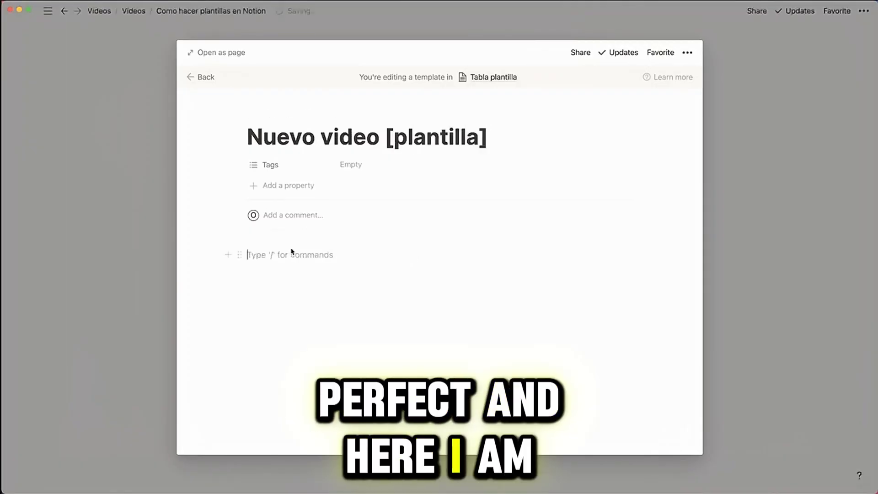
Step: Fill the template body with a to-do list of "titulo", "Descripción" and "Miniatura", and return to the page containing the table
{"action": "type", "text": "/ch"}
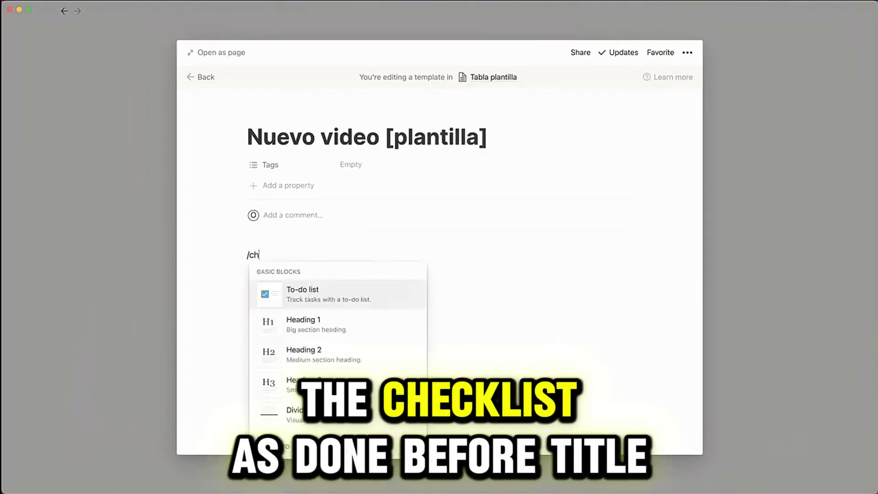
{"action": "key", "text": "Return"}
{"action": "type", "text": "titulo"}
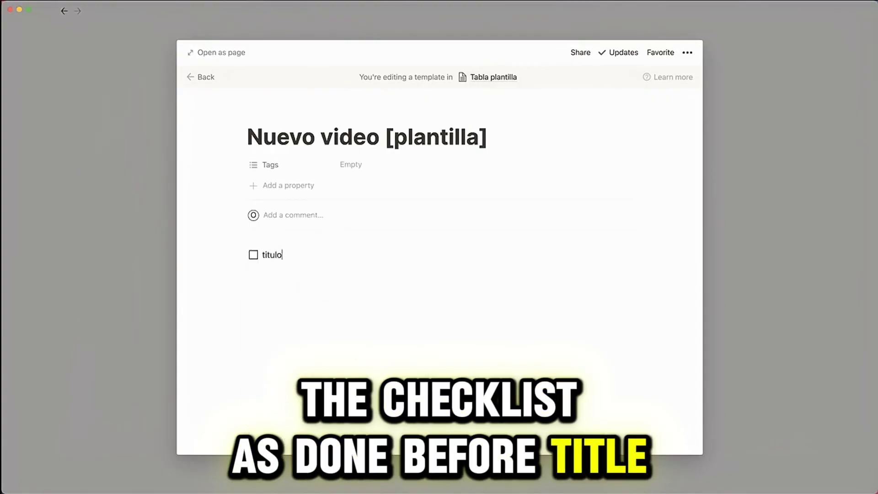
{"action": "type", "text": "crip"}
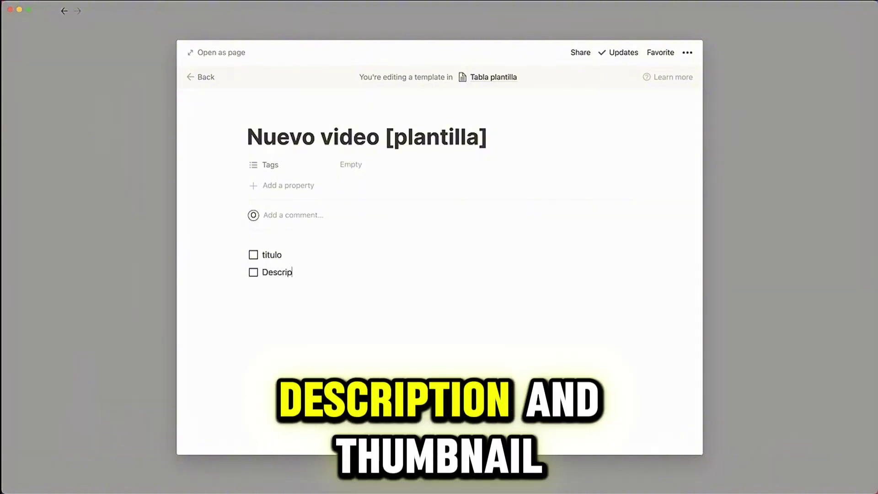
{"action": "type", "text": "ción"}
{"action": "key", "text": "Return"}
{"action": "type", "text": "Min"}
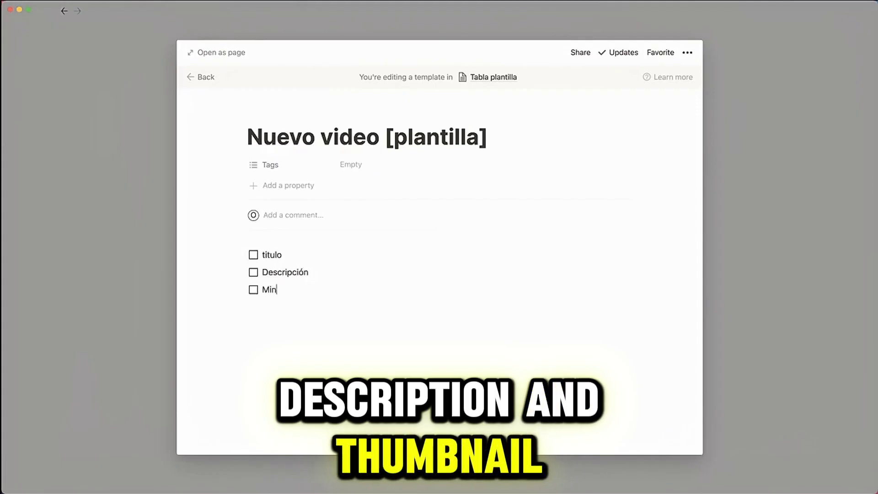
{"action": "type", "text": "iatura"}
{"action": "key", "text": "Return"}
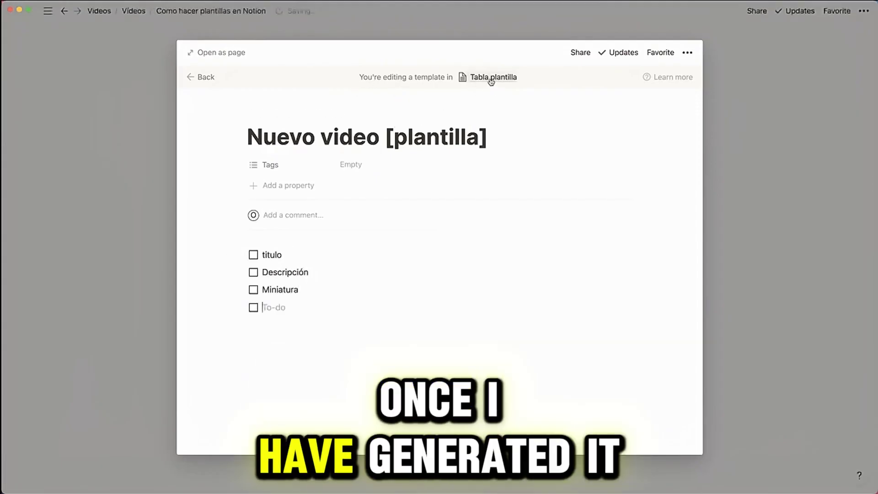
{"action": "left_click", "coordinate": [196, 77]}
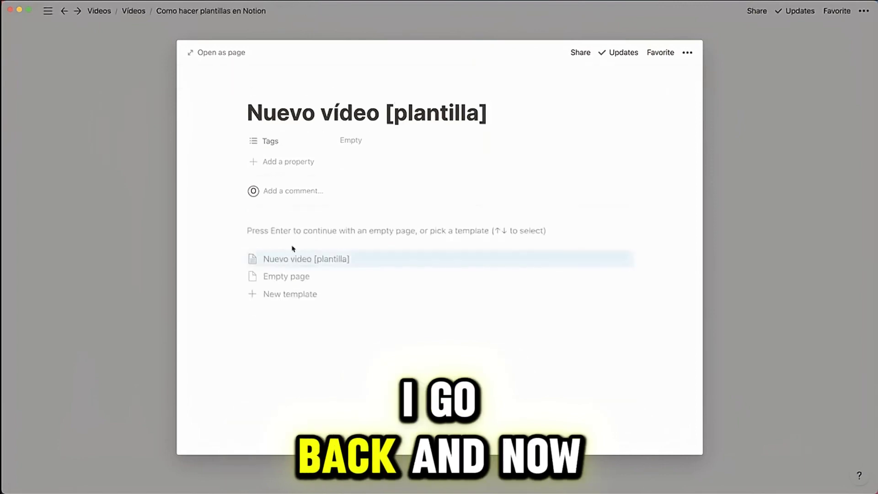
{"action": "left_click", "coordinate": [774, 107]}
Step: Name the second table row "otro", apply the "Nuevo video [plantilla]" template to its page and close it
{"action": "left_click", "coordinate": [310, 364]}
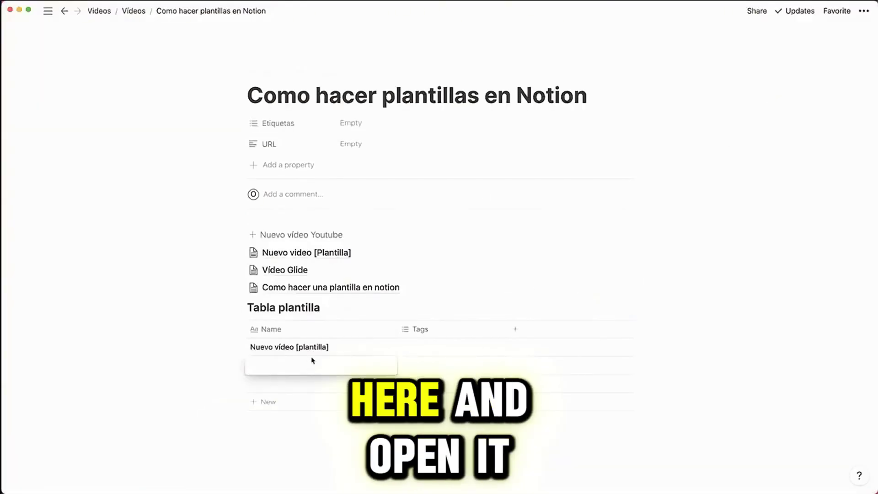
{"action": "type", "text": "otro"}
{"action": "key", "text": "Return"}
{"action": "left_click", "coordinate": [377, 365]}
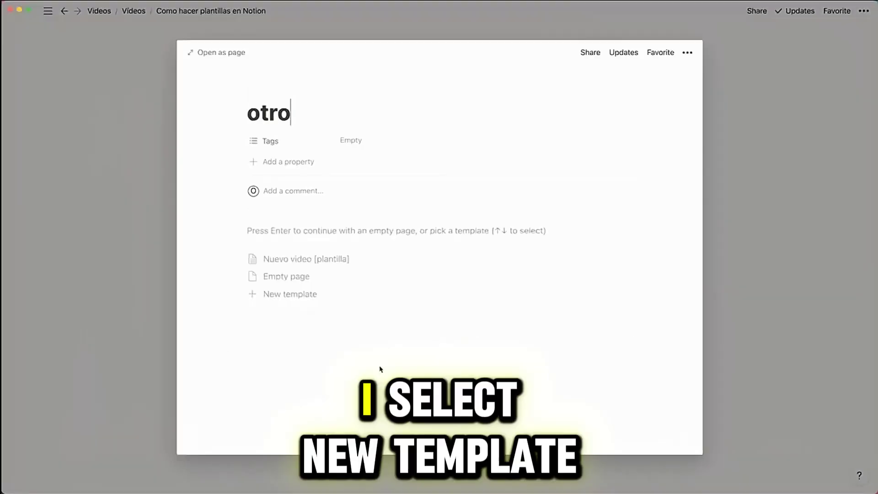
{"action": "left_click", "coordinate": [305, 258]}
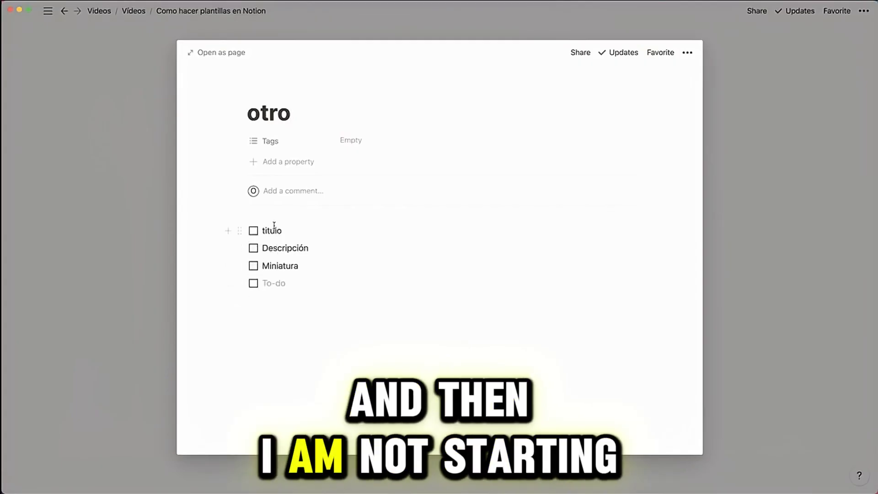
{"action": "left_click", "coordinate": [373, 31]}
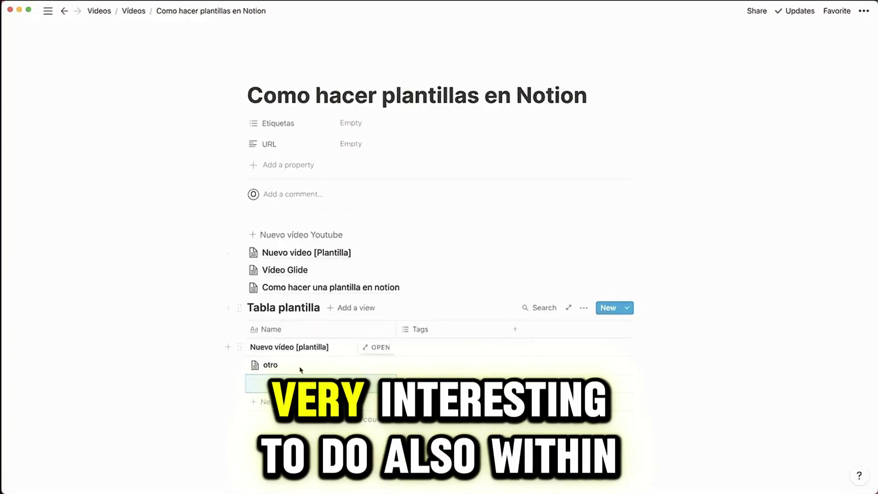